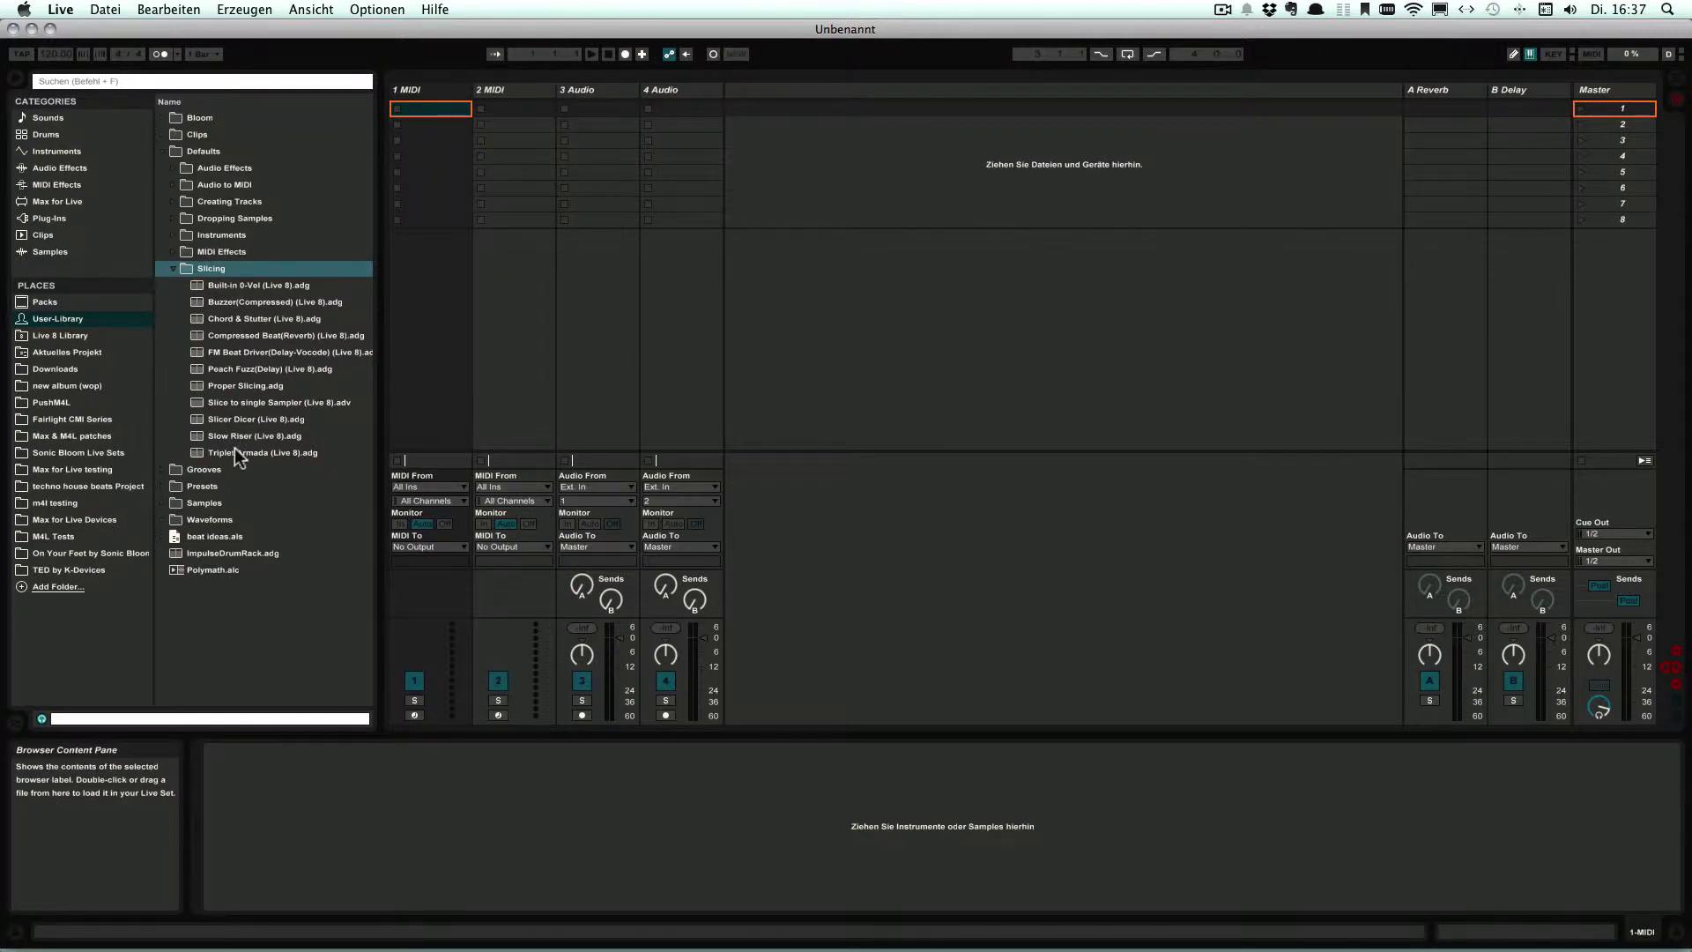
# Step: Load an empty Drum Rack from the Drums category onto the first MIDI track
pyautogui.click(212, 265)
pyautogui.click(38, 135)
pyautogui.moveTo(185, 135); pyautogui.dragTo(396, 874)
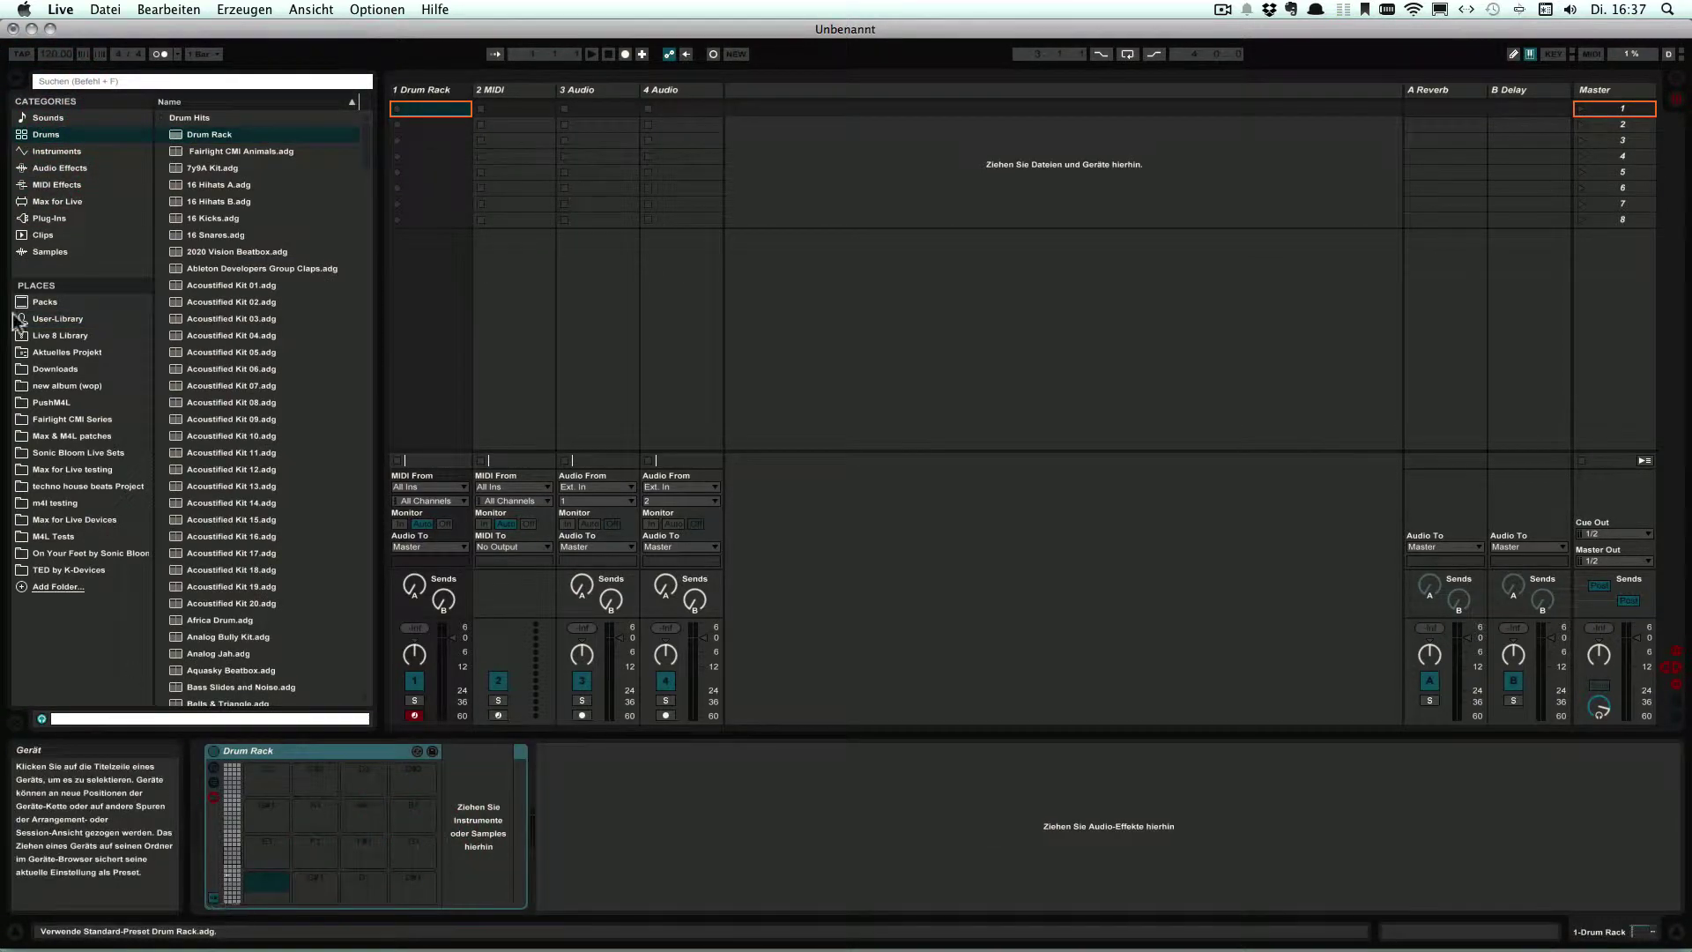
# Step: Place a Sampler instrument on the C1 pad of the Drum Rack
pyautogui.click(47, 152)
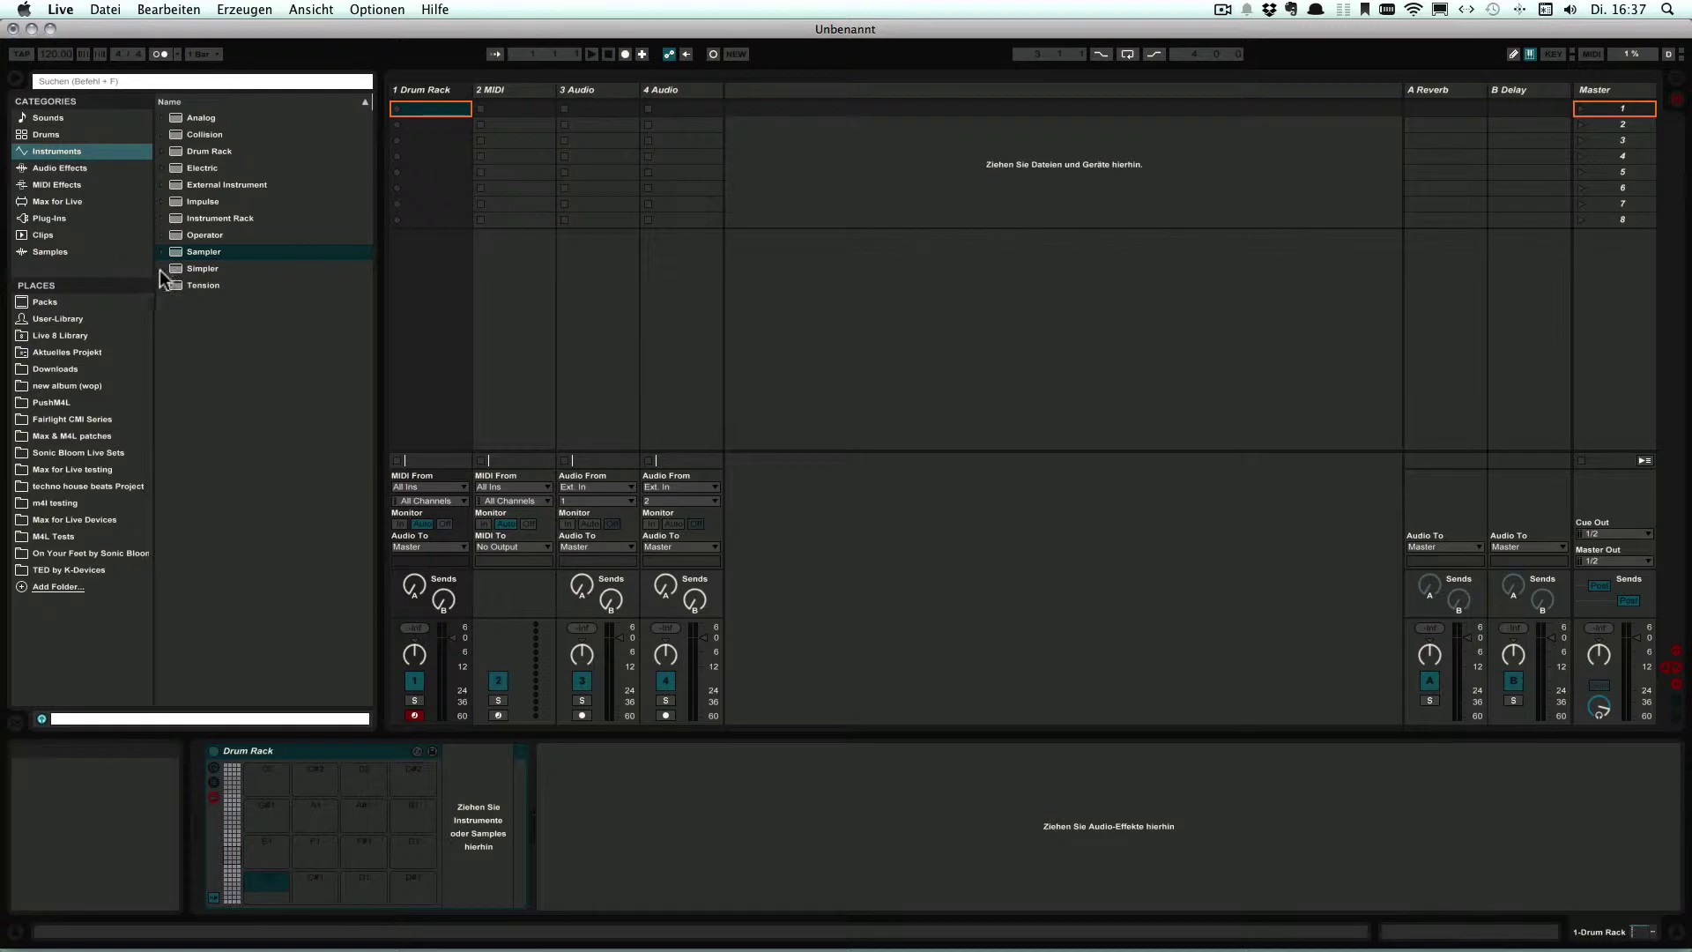
pyautogui.click(177, 254)
pyautogui.moveTo(178, 255); pyautogui.dragTo(267, 883)
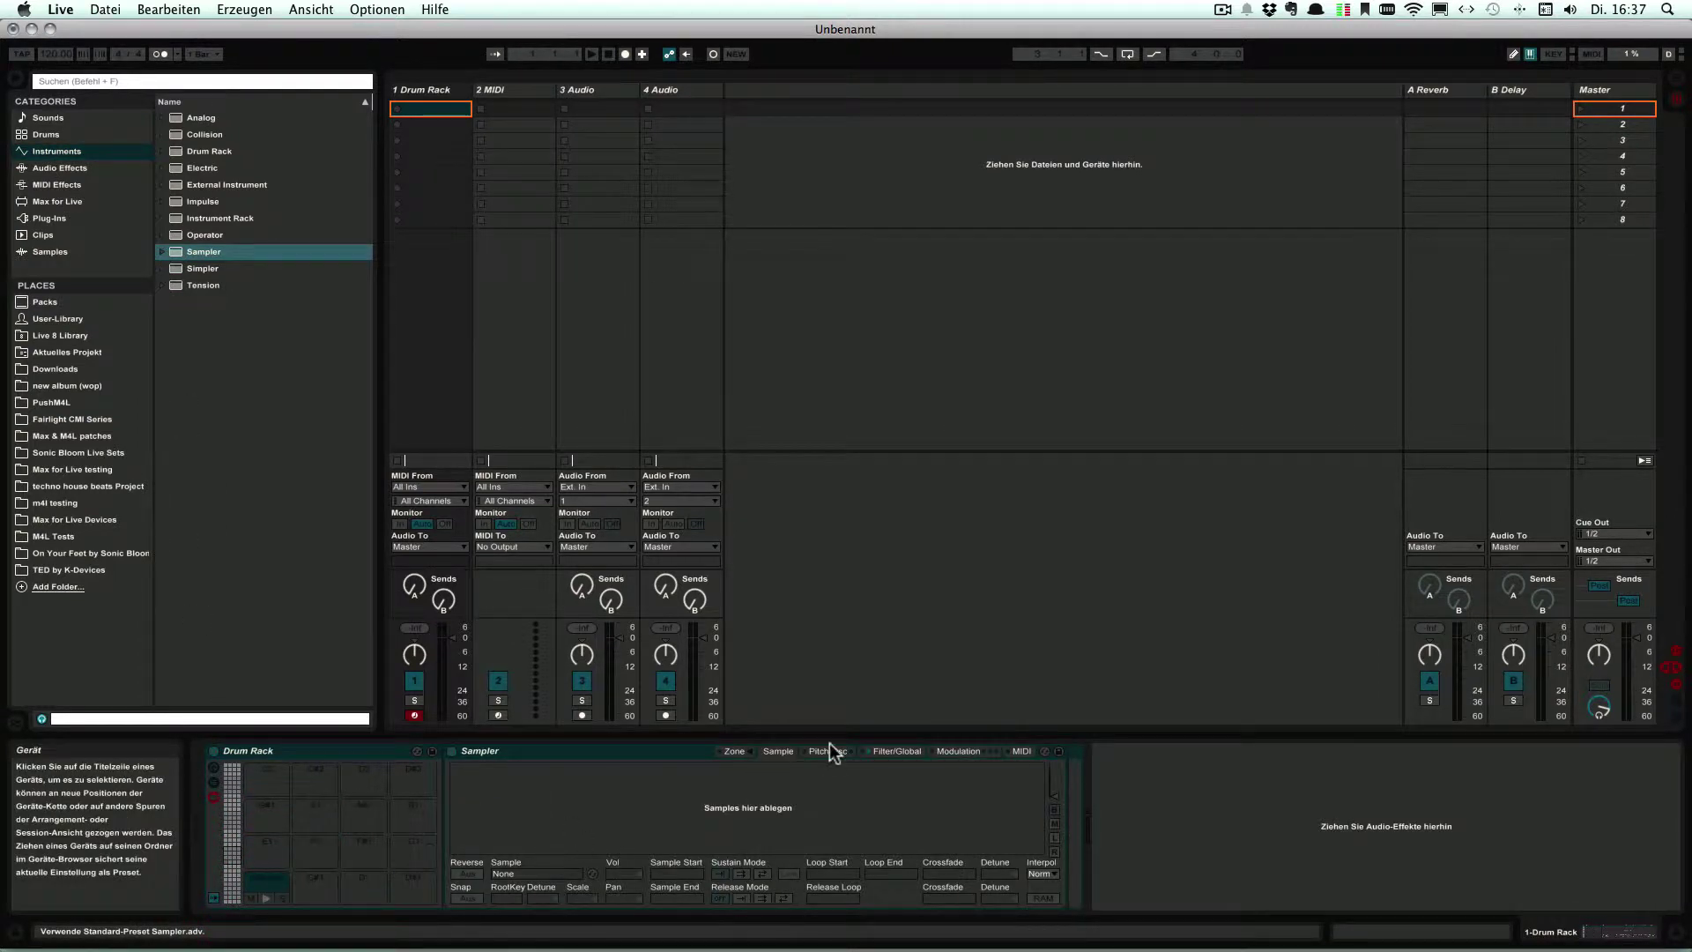
# Step: Set the Sampler's volume to -6 dB and switch its filter off
pyautogui.click(938, 752)
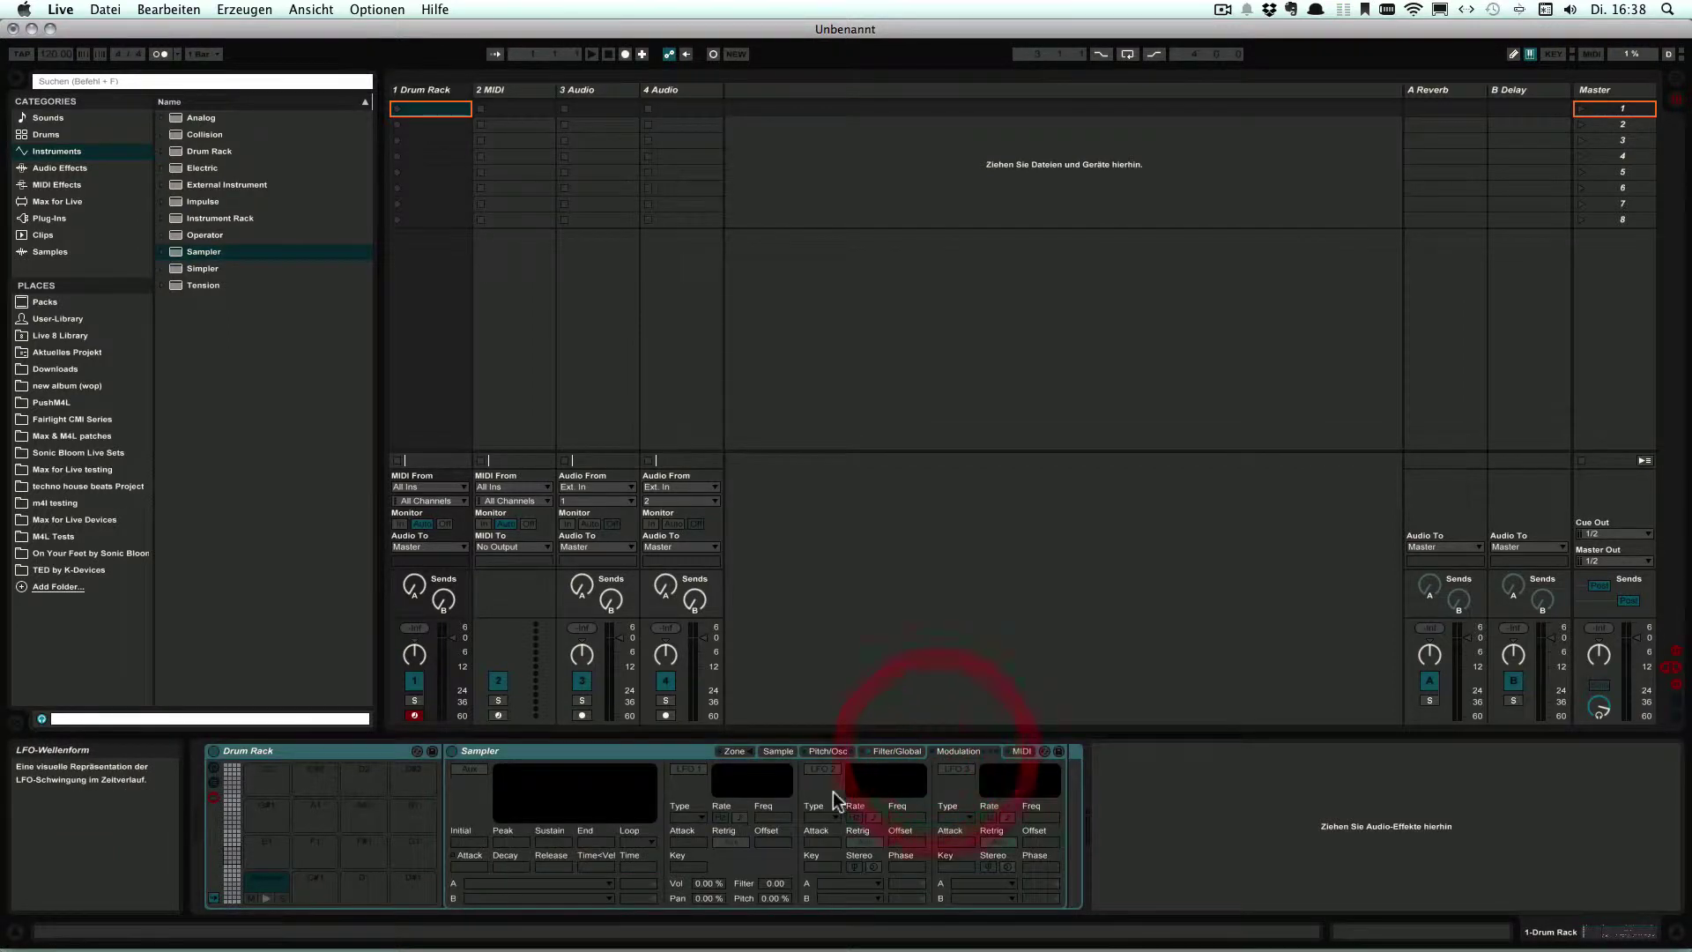
pyautogui.click(886, 752)
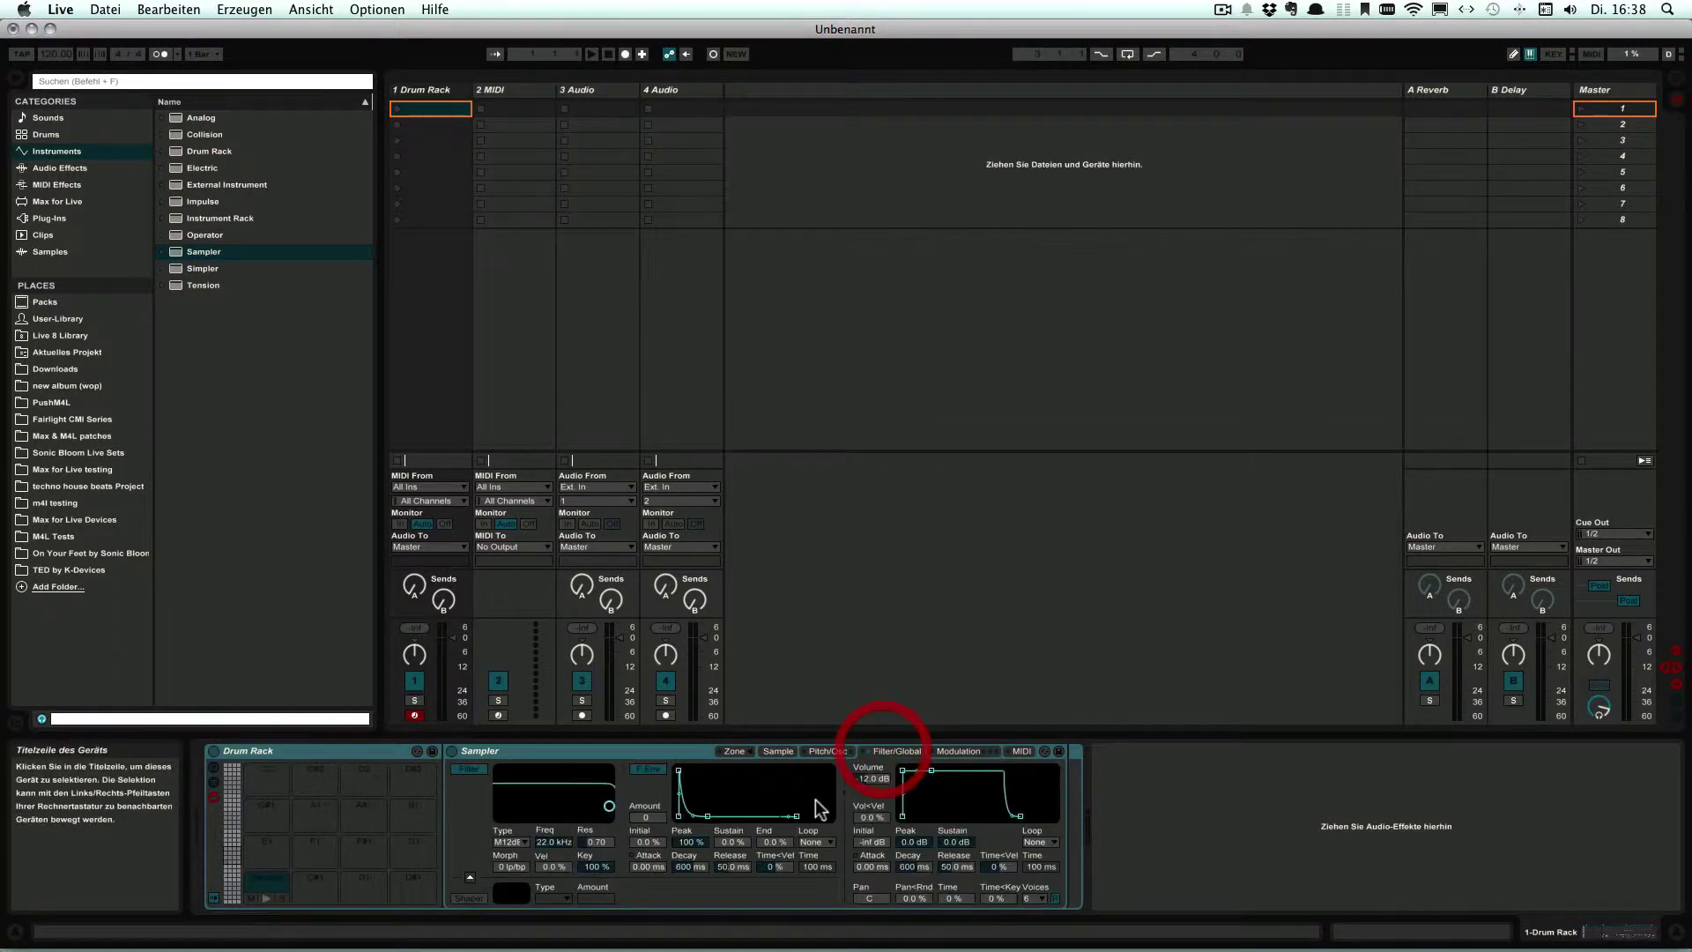
pyautogui.click(870, 779)
pyautogui.write('-6')
pyautogui.press('Return')
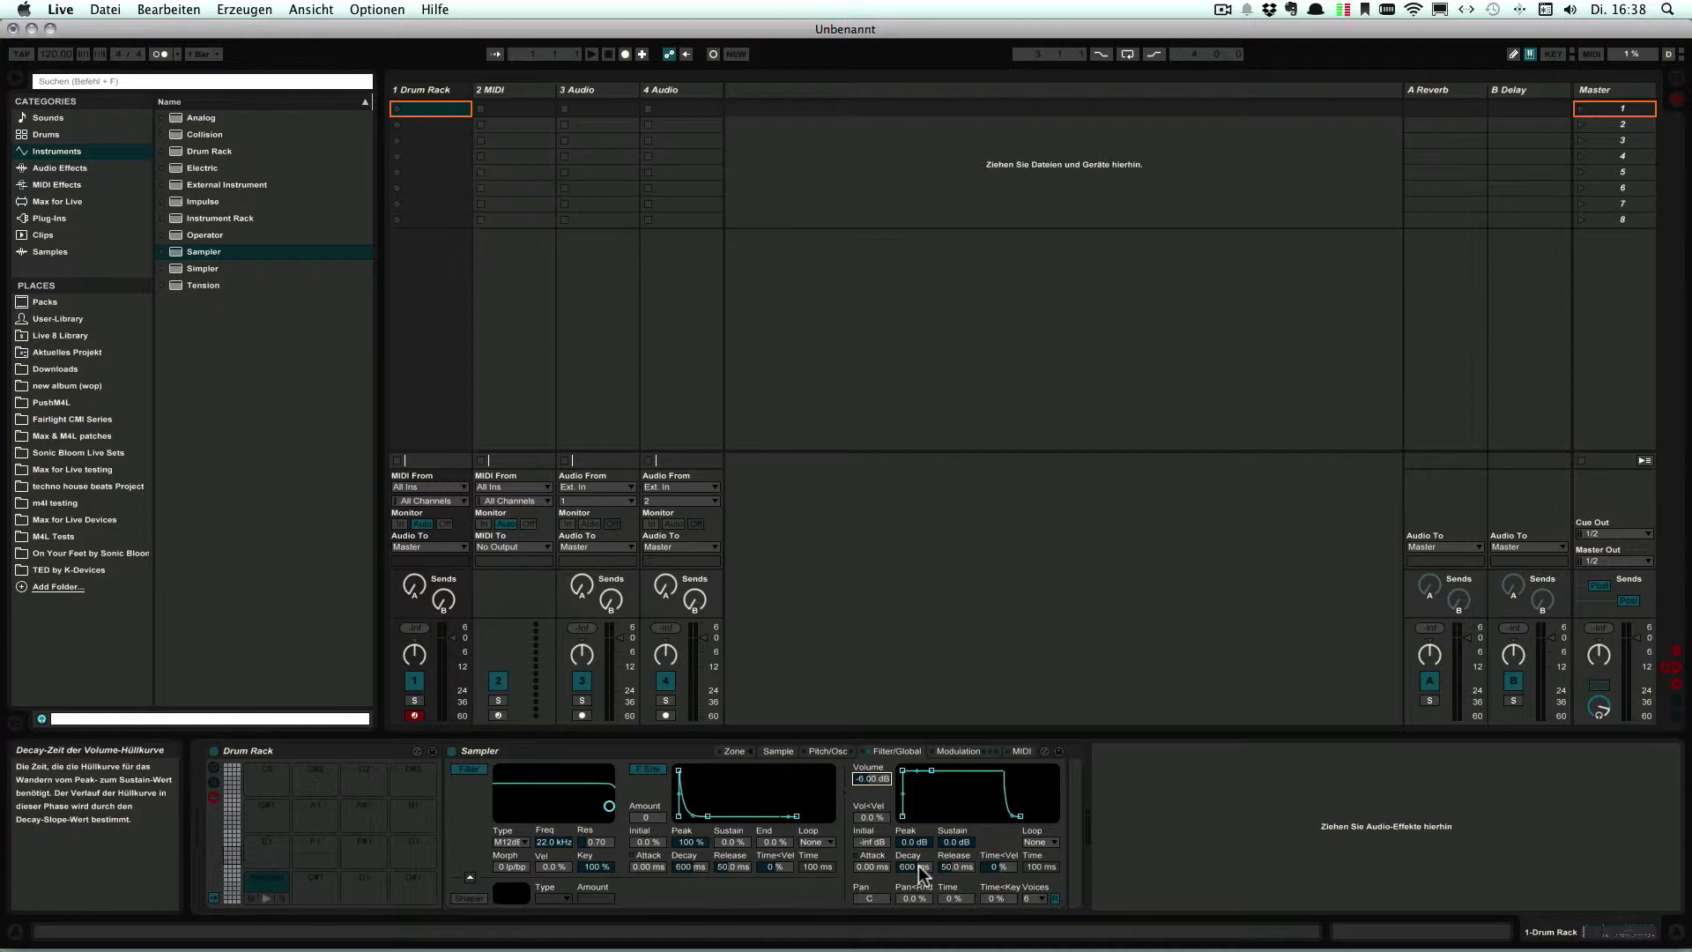
pyautogui.click(469, 768)
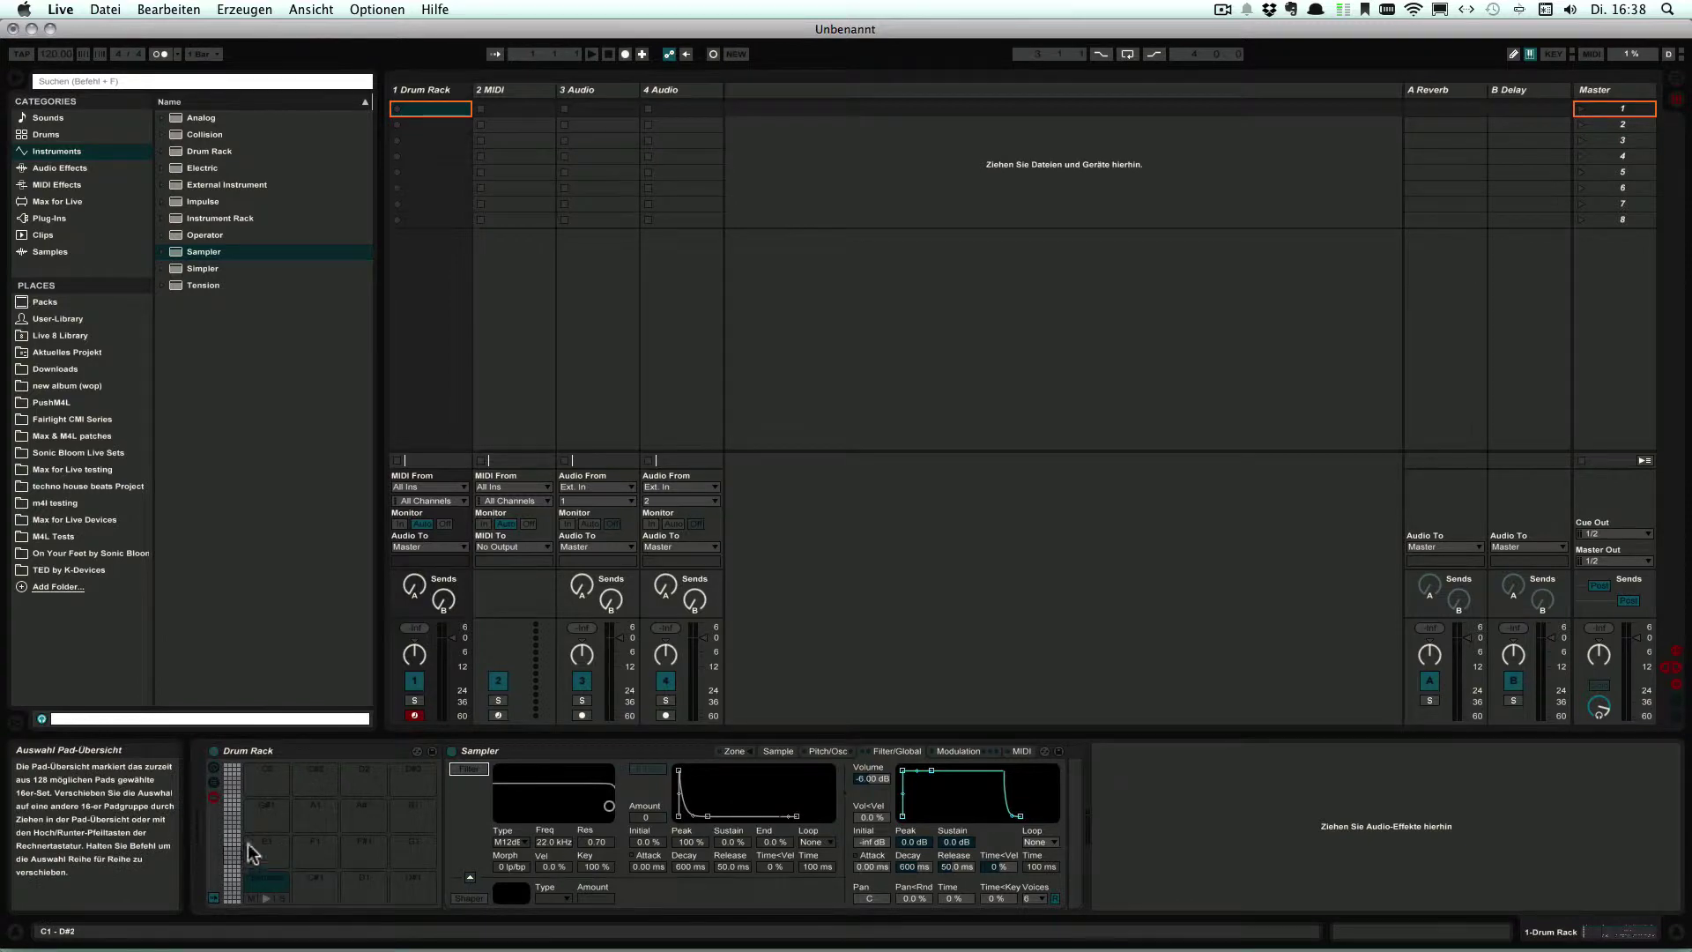
# Step: Add a Glue Compressor after the Sampler and set its makeup gain to 3 dB
pyautogui.click(80, 168)
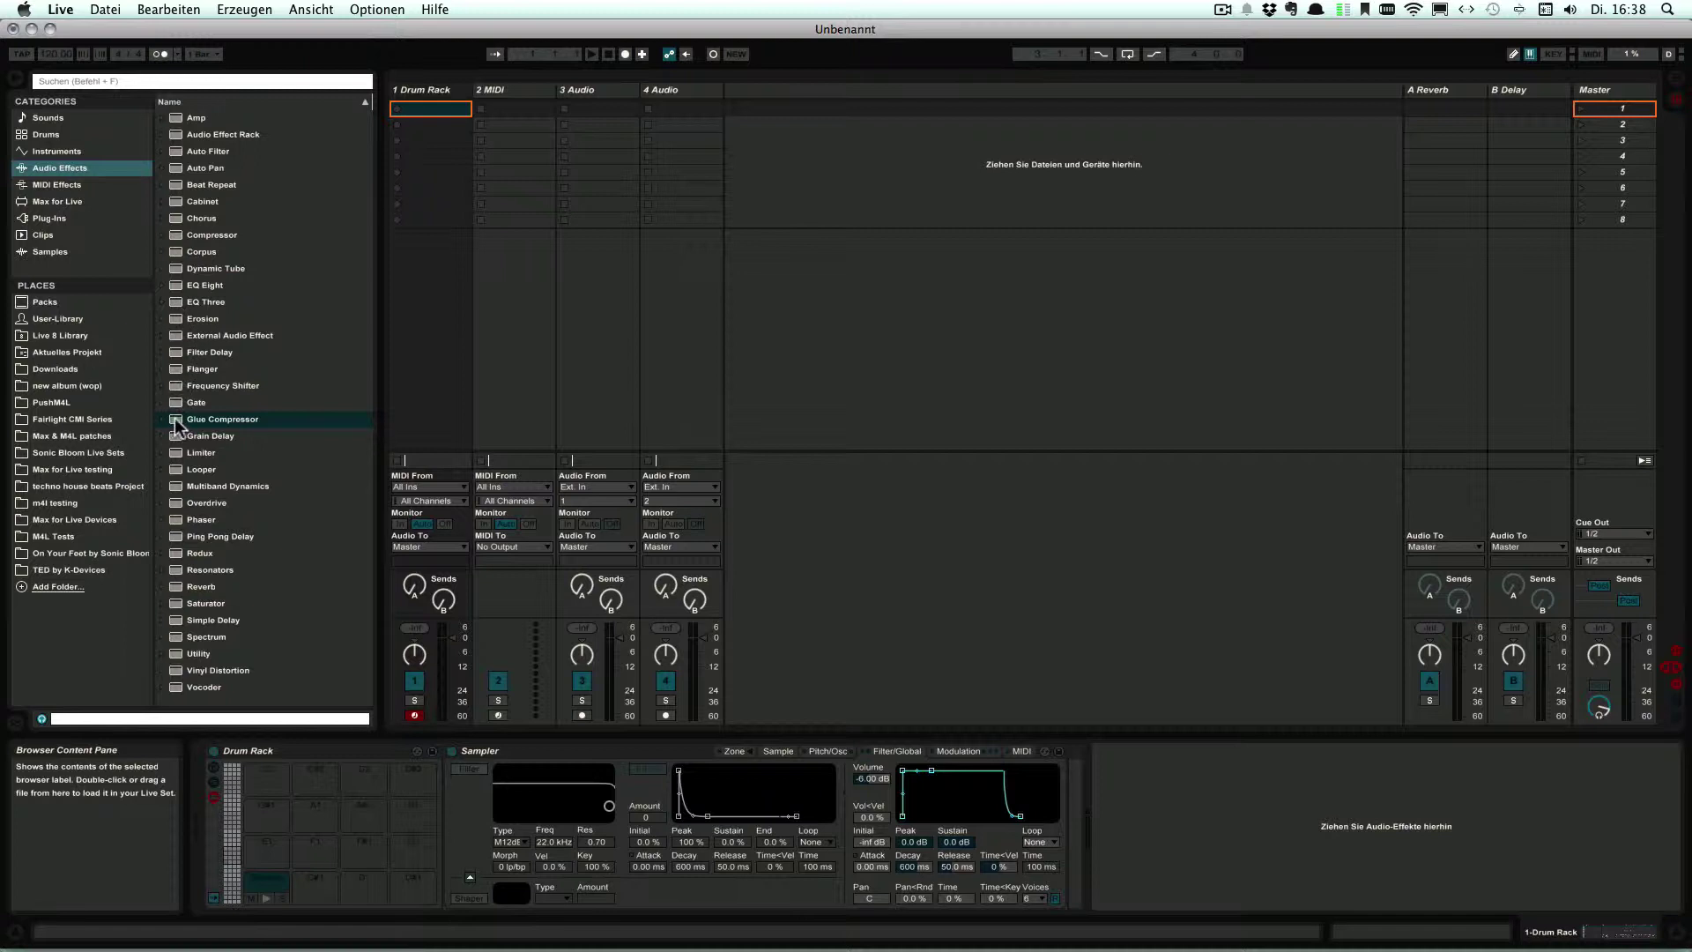
pyautogui.moveTo(175, 418); pyautogui.dragTo(1071, 783)
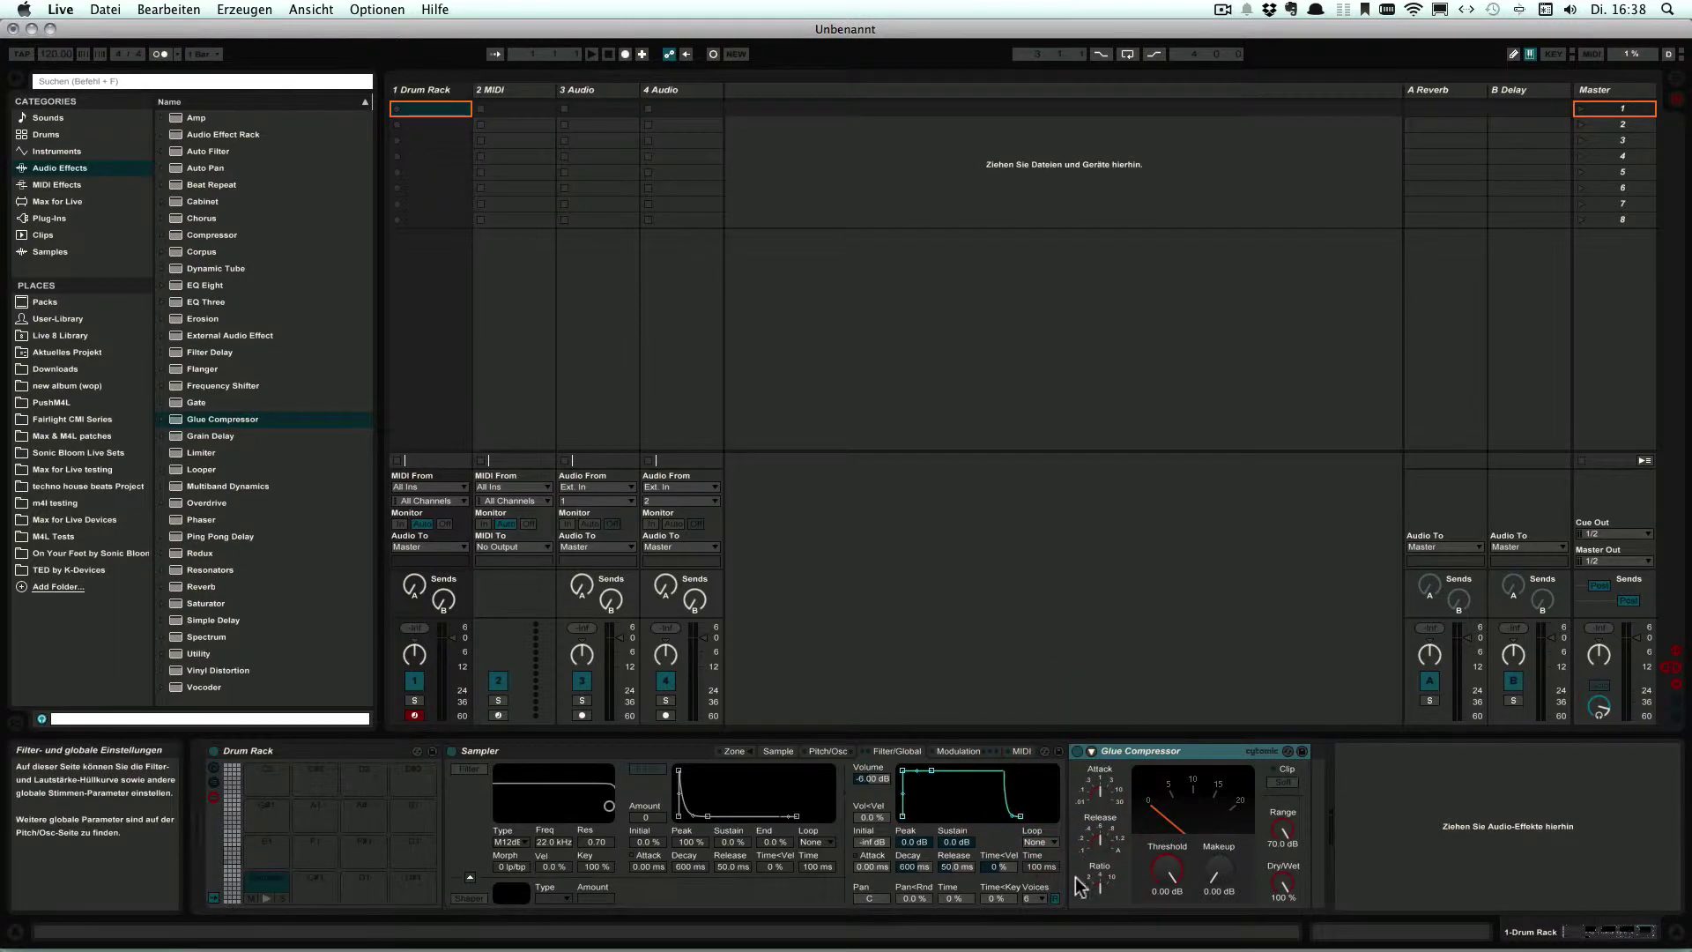
pyautogui.click(1216, 892)
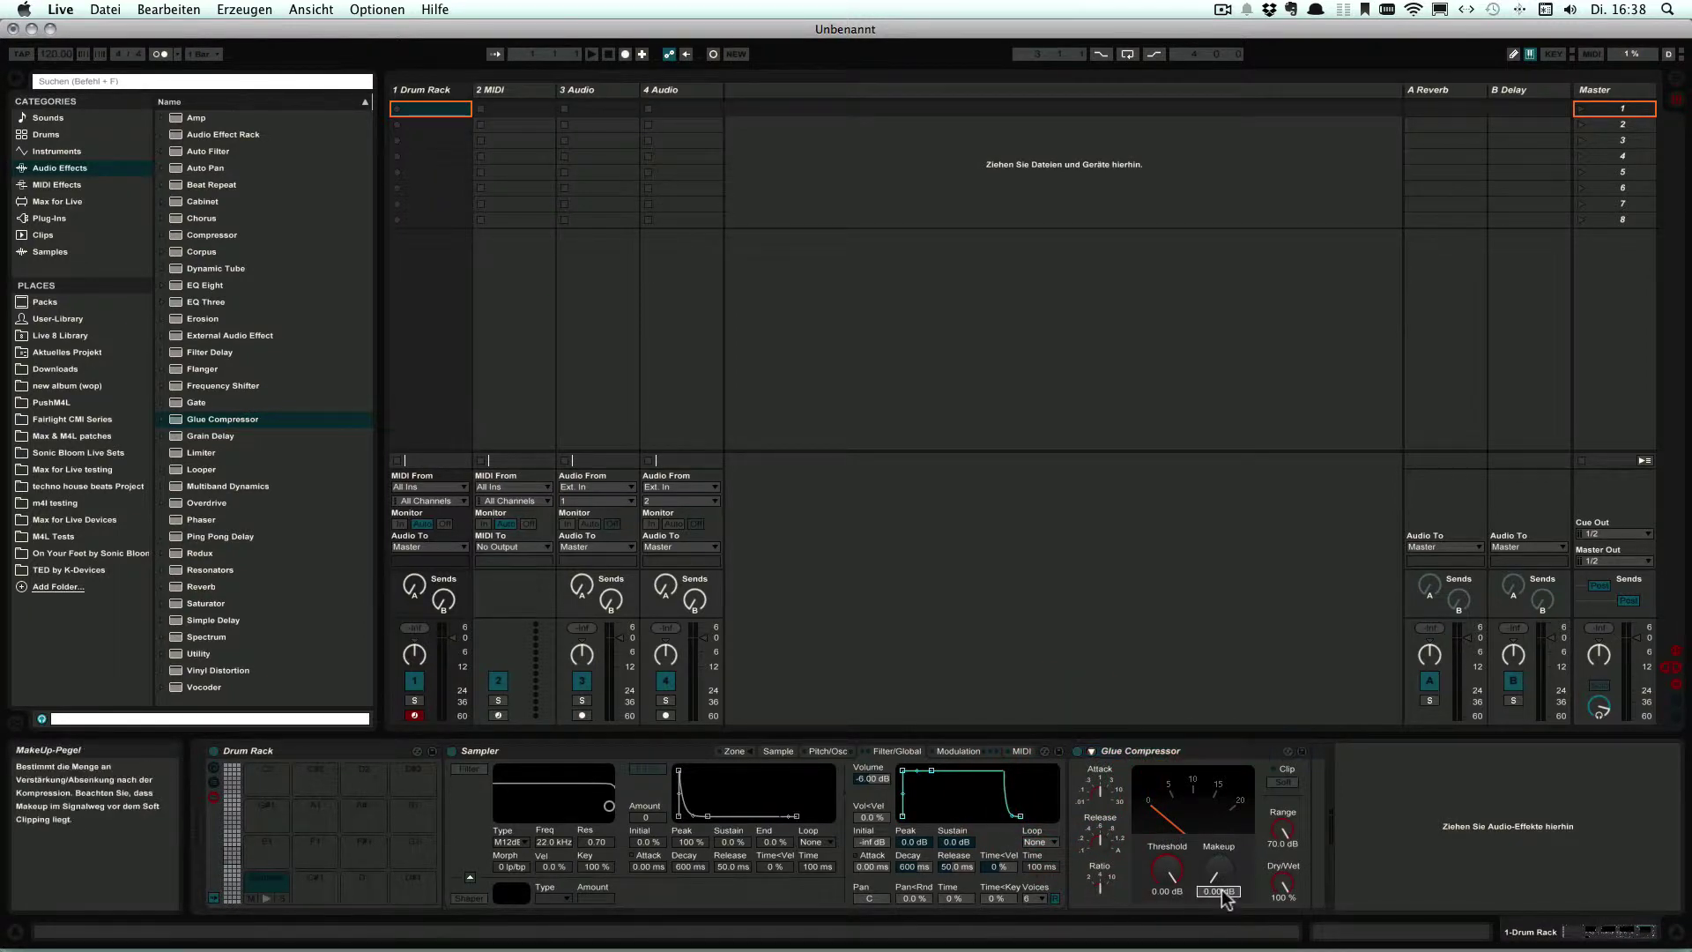
pyautogui.write('3')
pyautogui.press('Return')
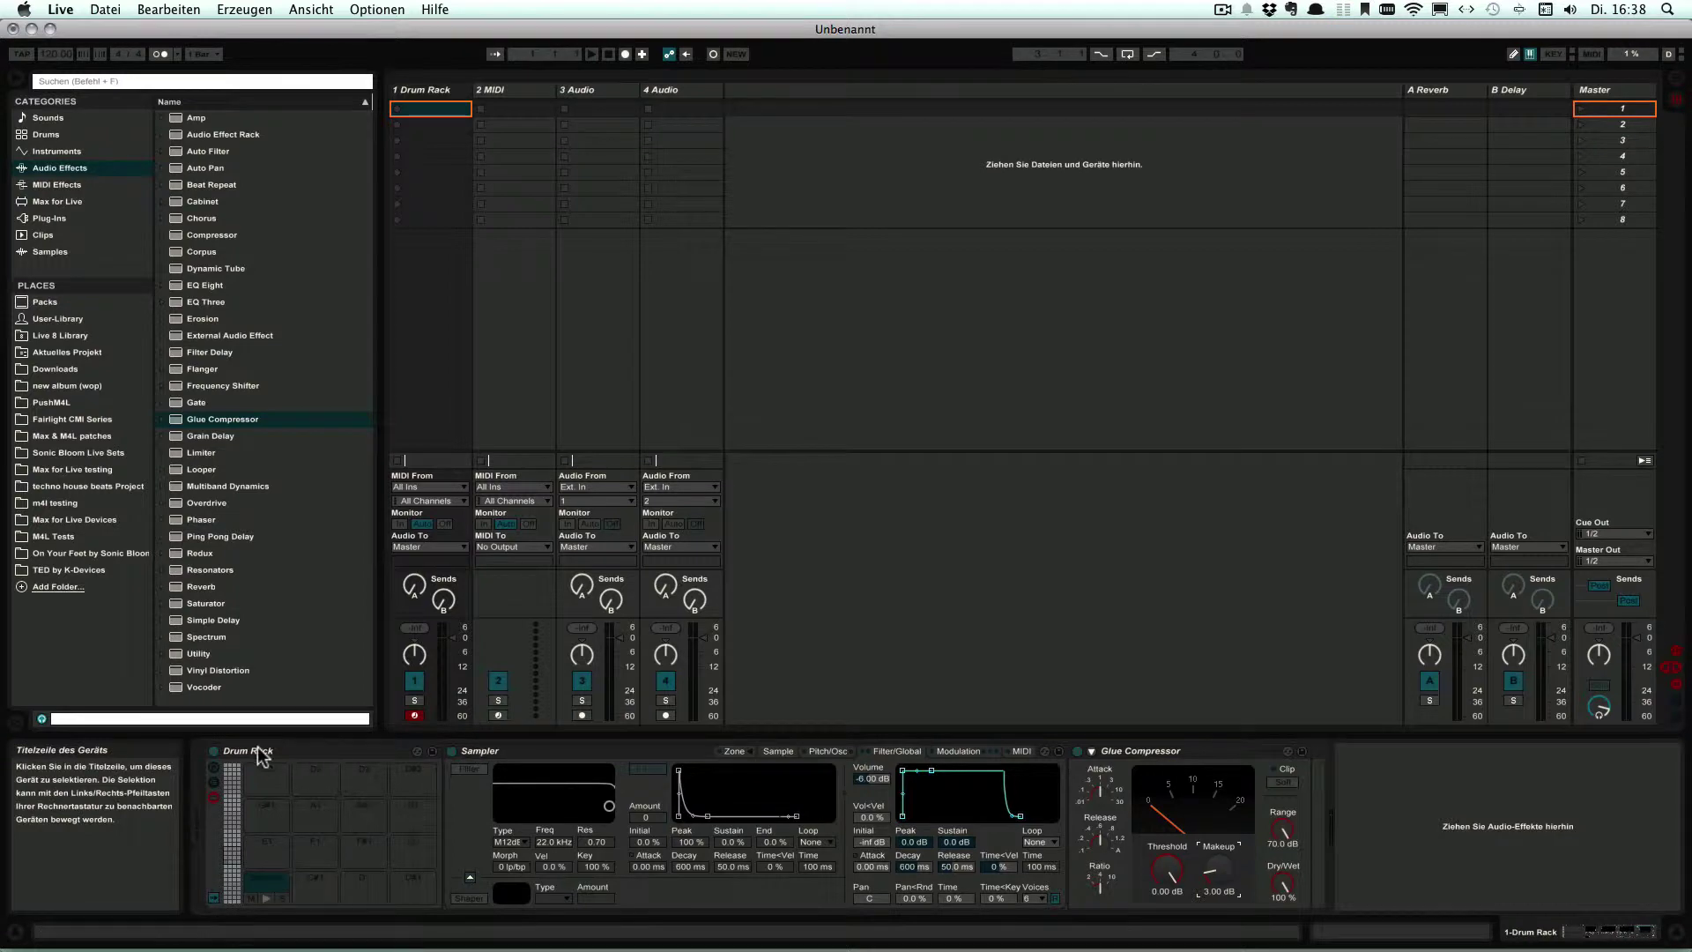
# Step: Show the Drum Rack's macro controls and map the Glue Compressor's Dry/Wet to Macro 8
pyautogui.click(214, 767)
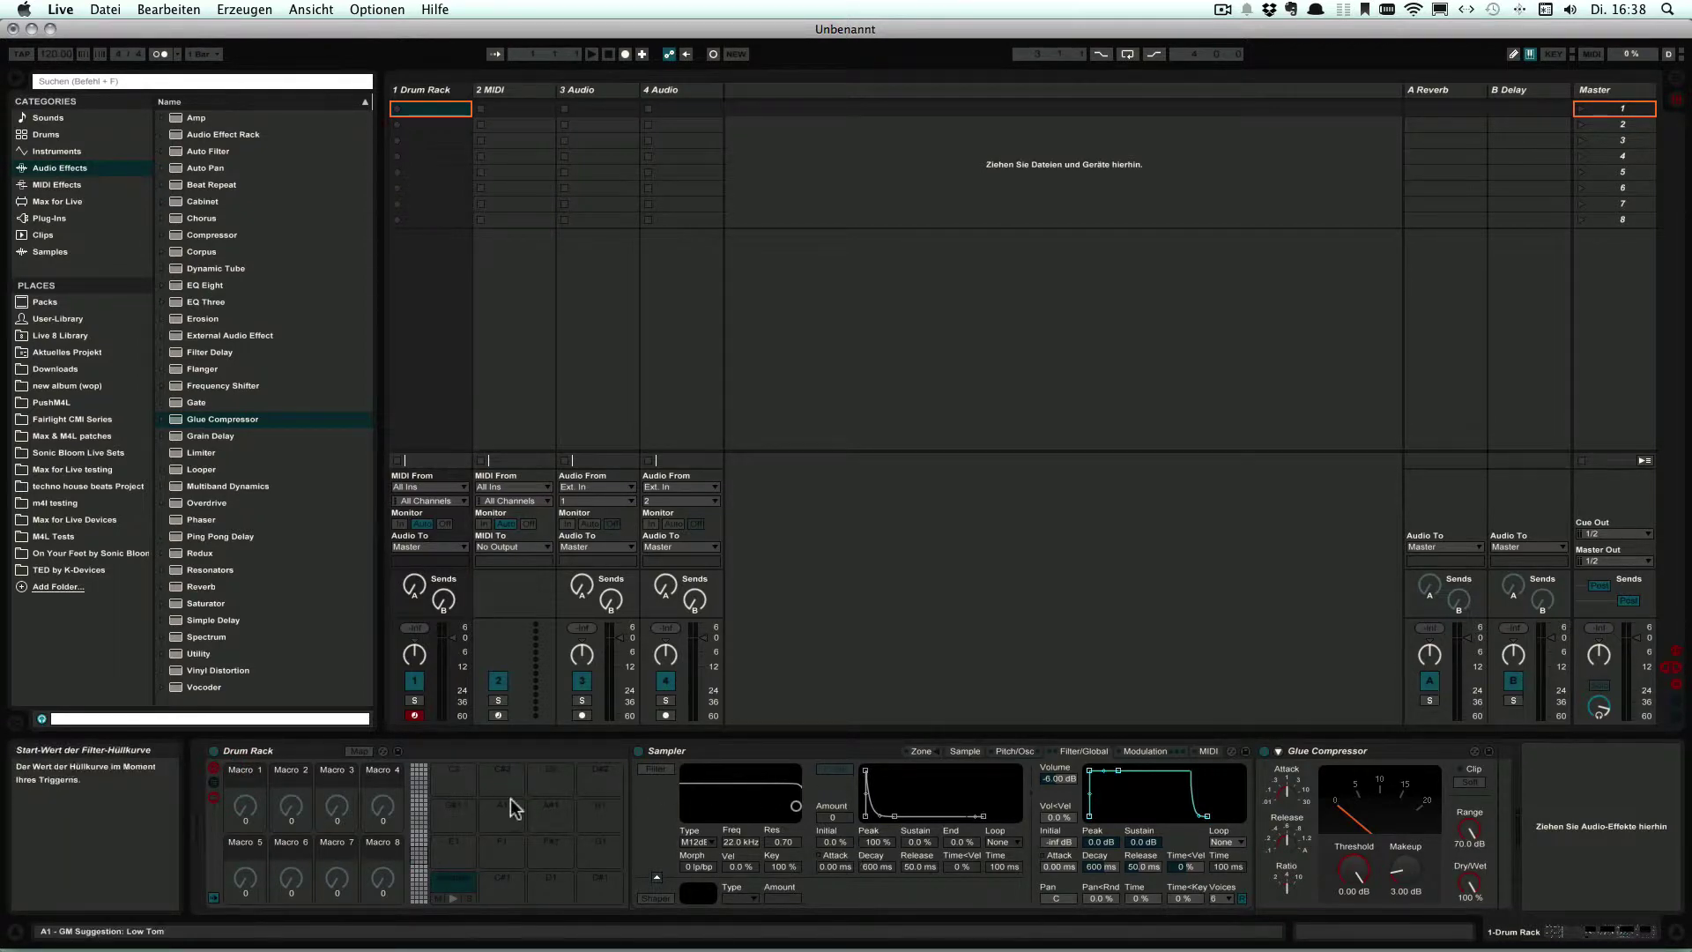
pyautogui.click(957, 752)
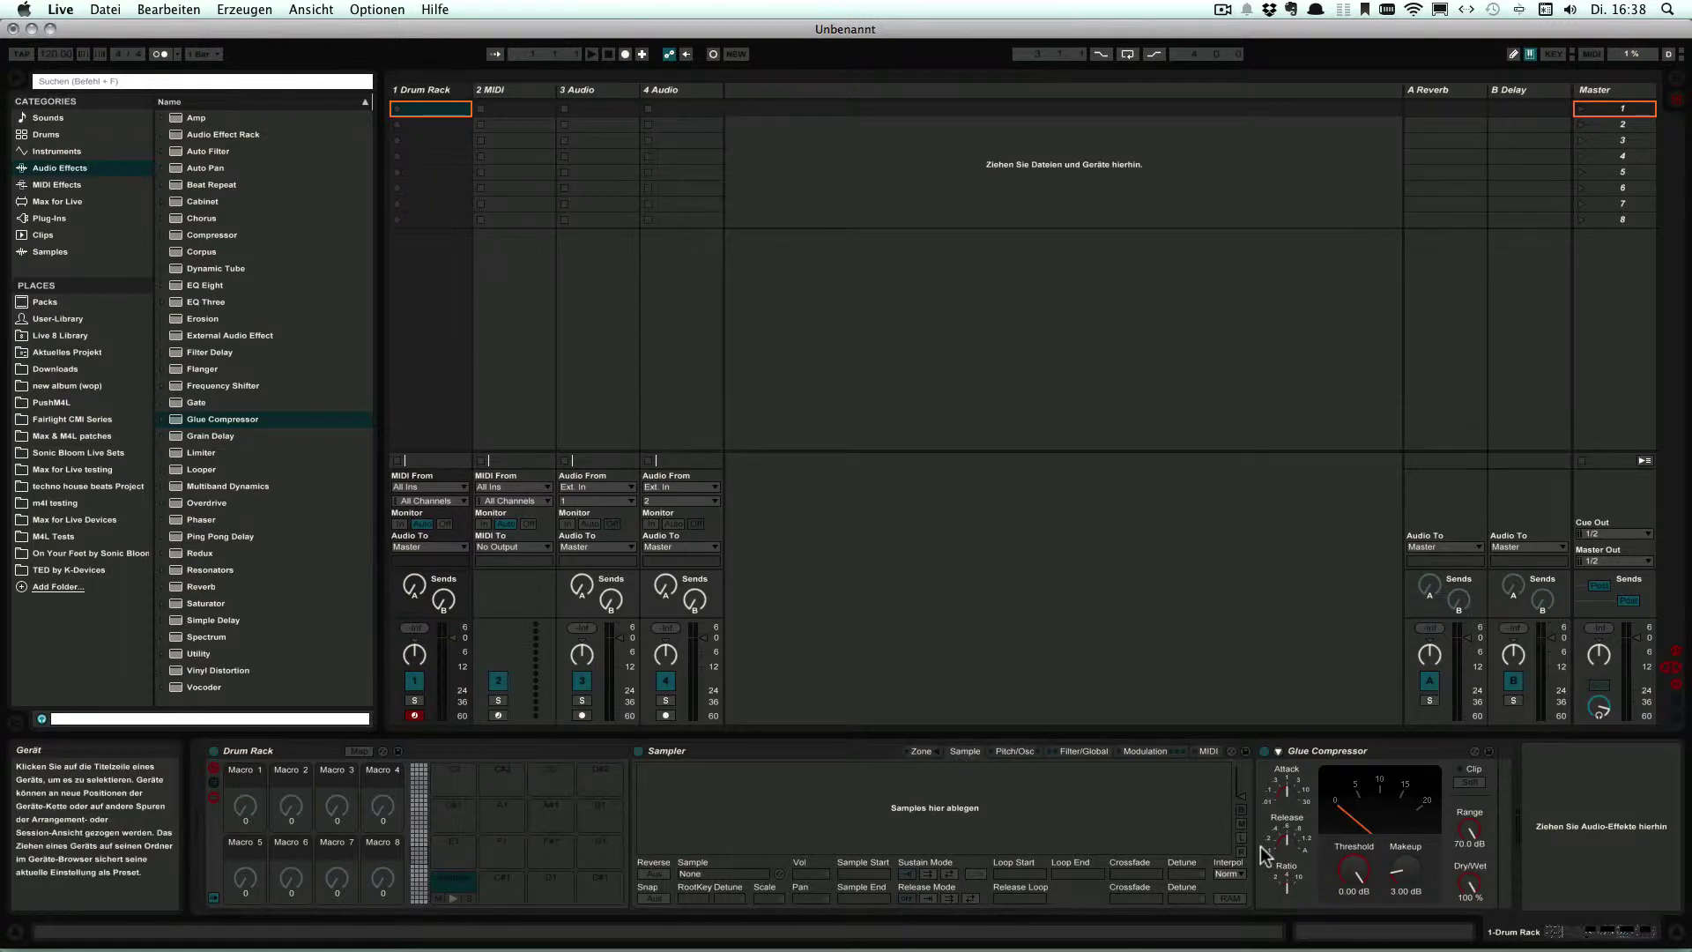
pyautogui.rightClick(1470, 885)
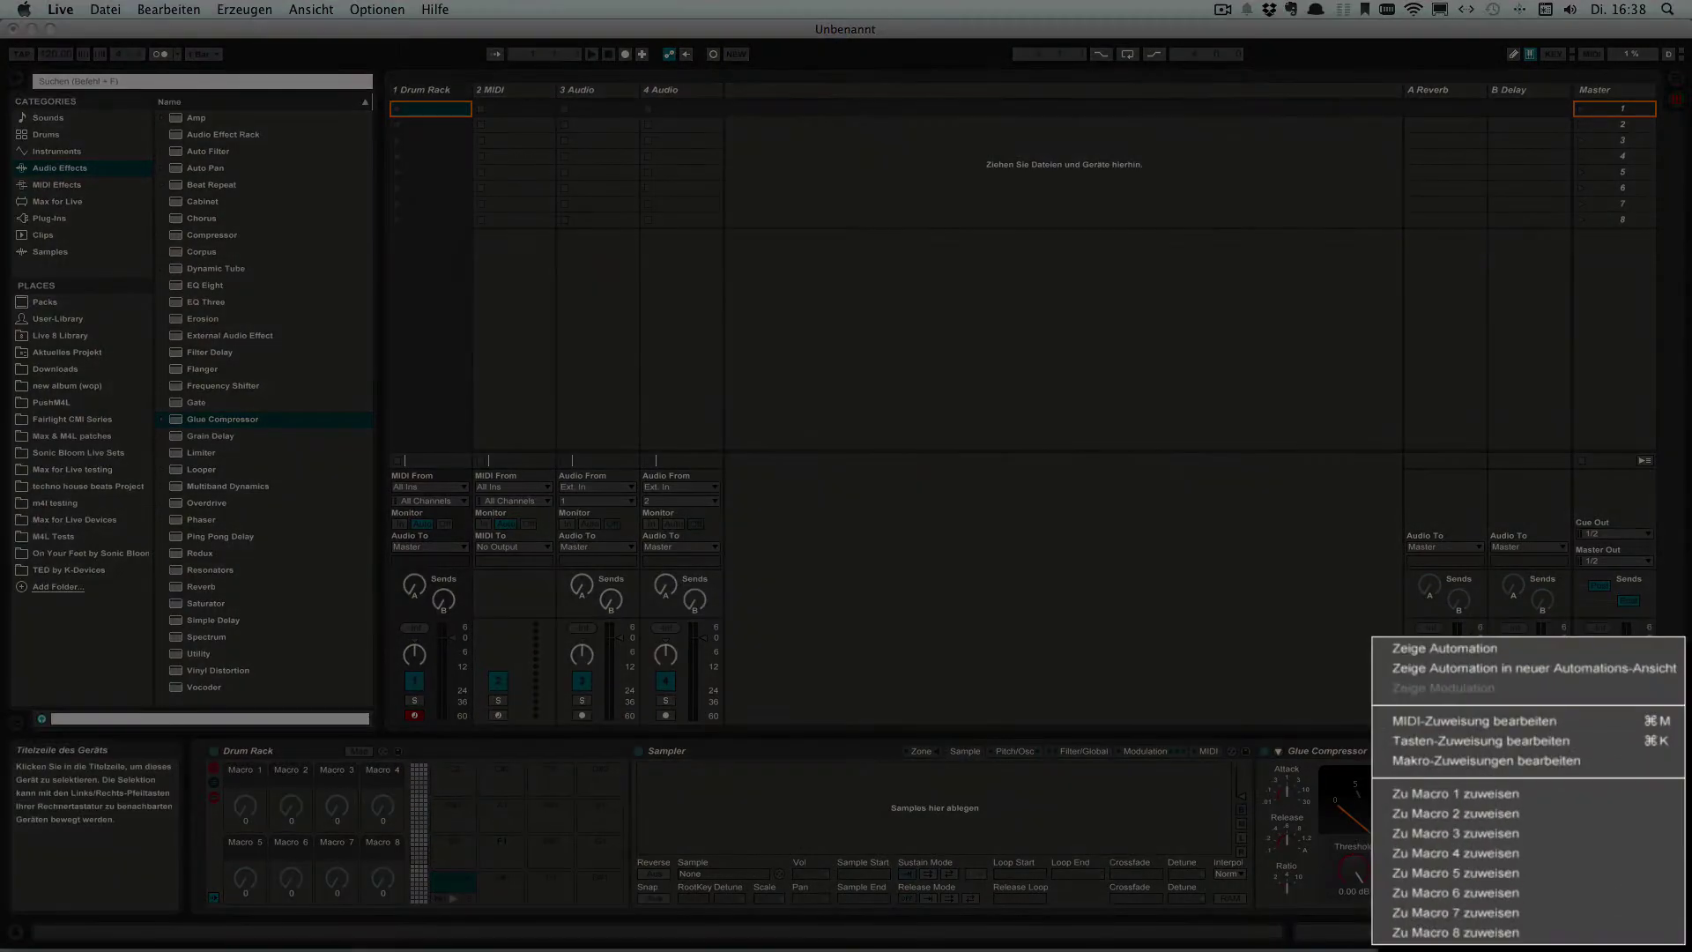
pyautogui.click(1445, 936)
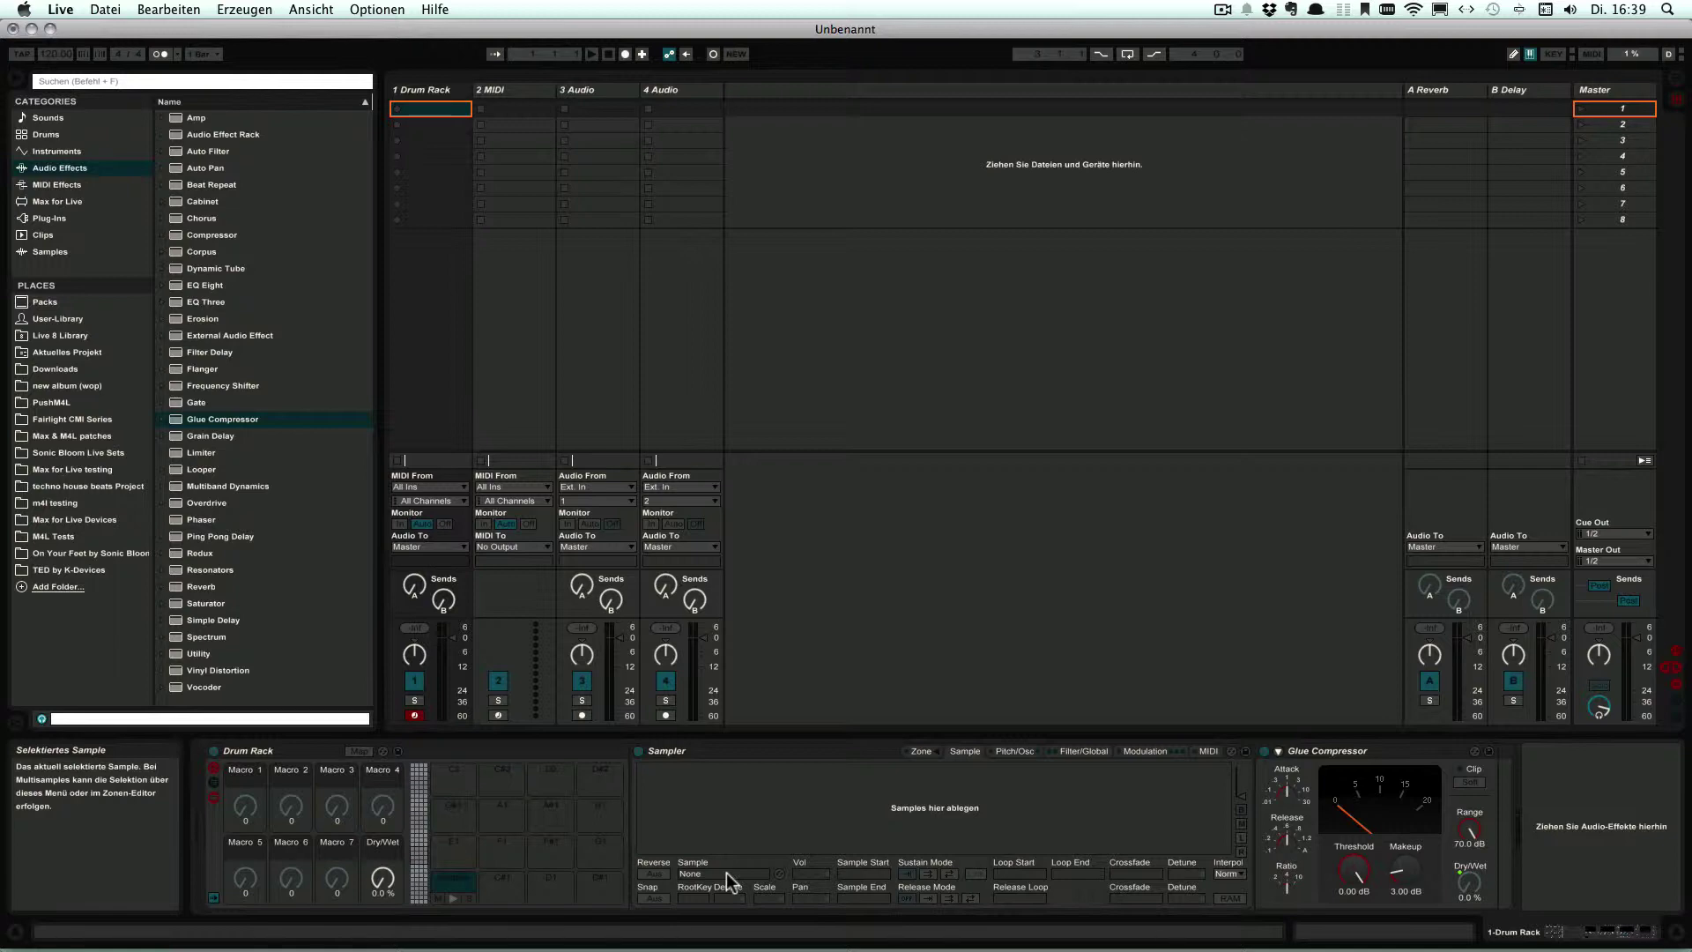
# Step: Save the Drum Rack as a preset named Test in the User Library's Defaults > Slicing folder
pyautogui.click(252, 751)
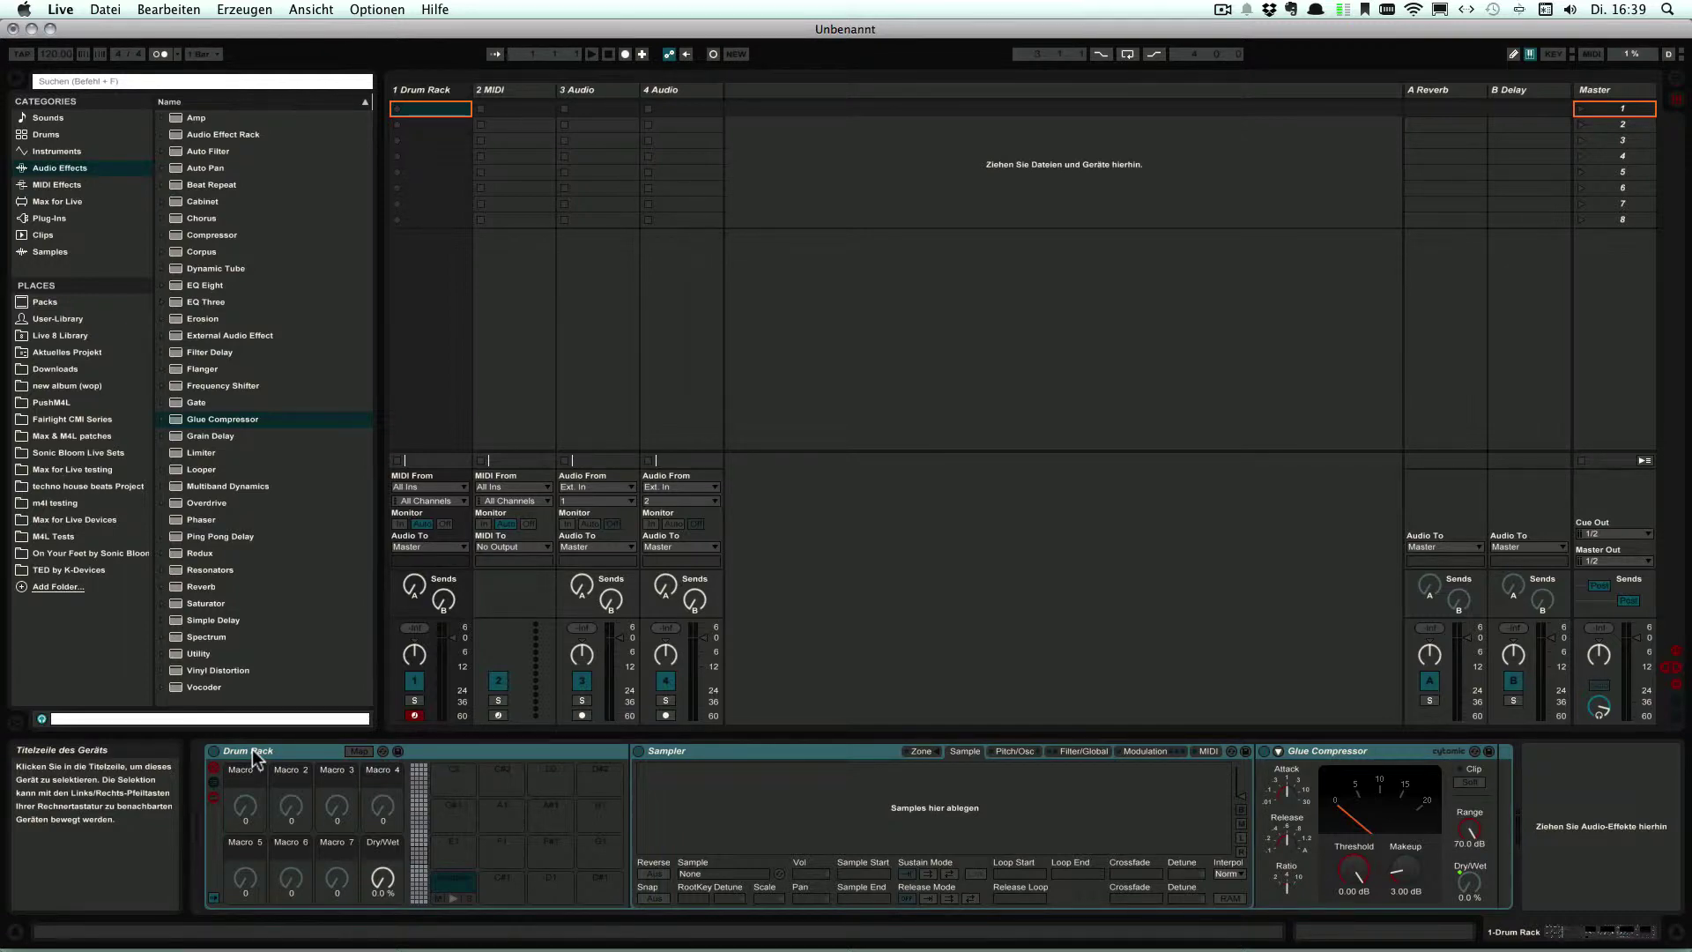
pyautogui.click(33, 319)
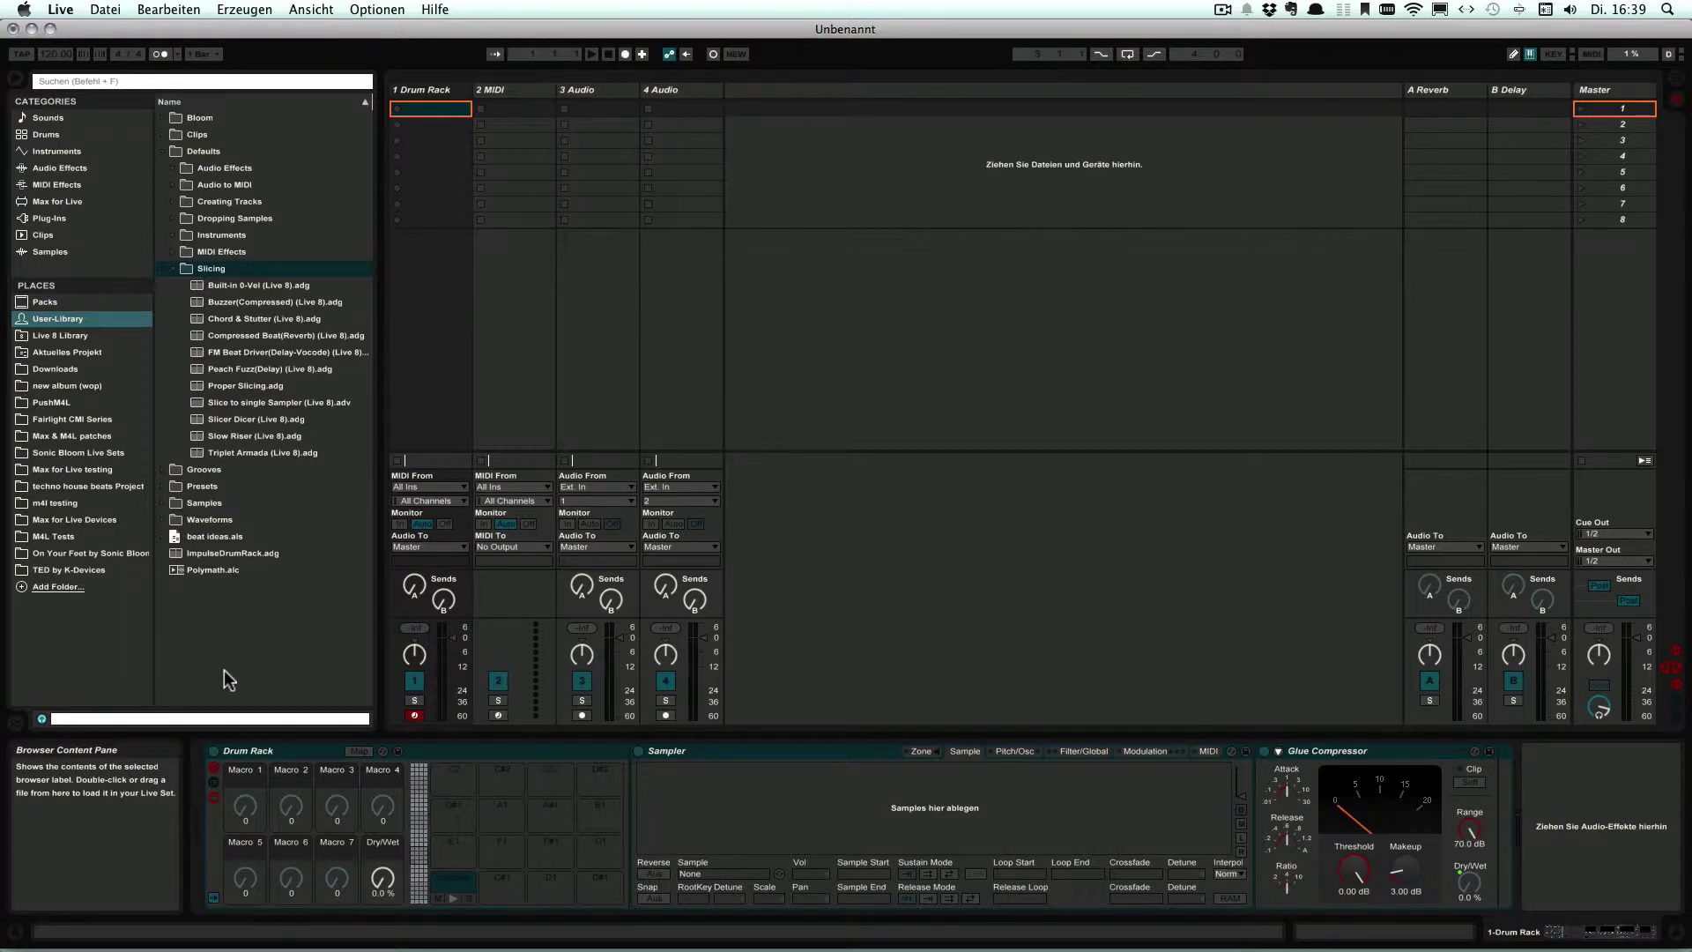
pyautogui.moveTo(240, 748); pyautogui.dragTo(211, 266)
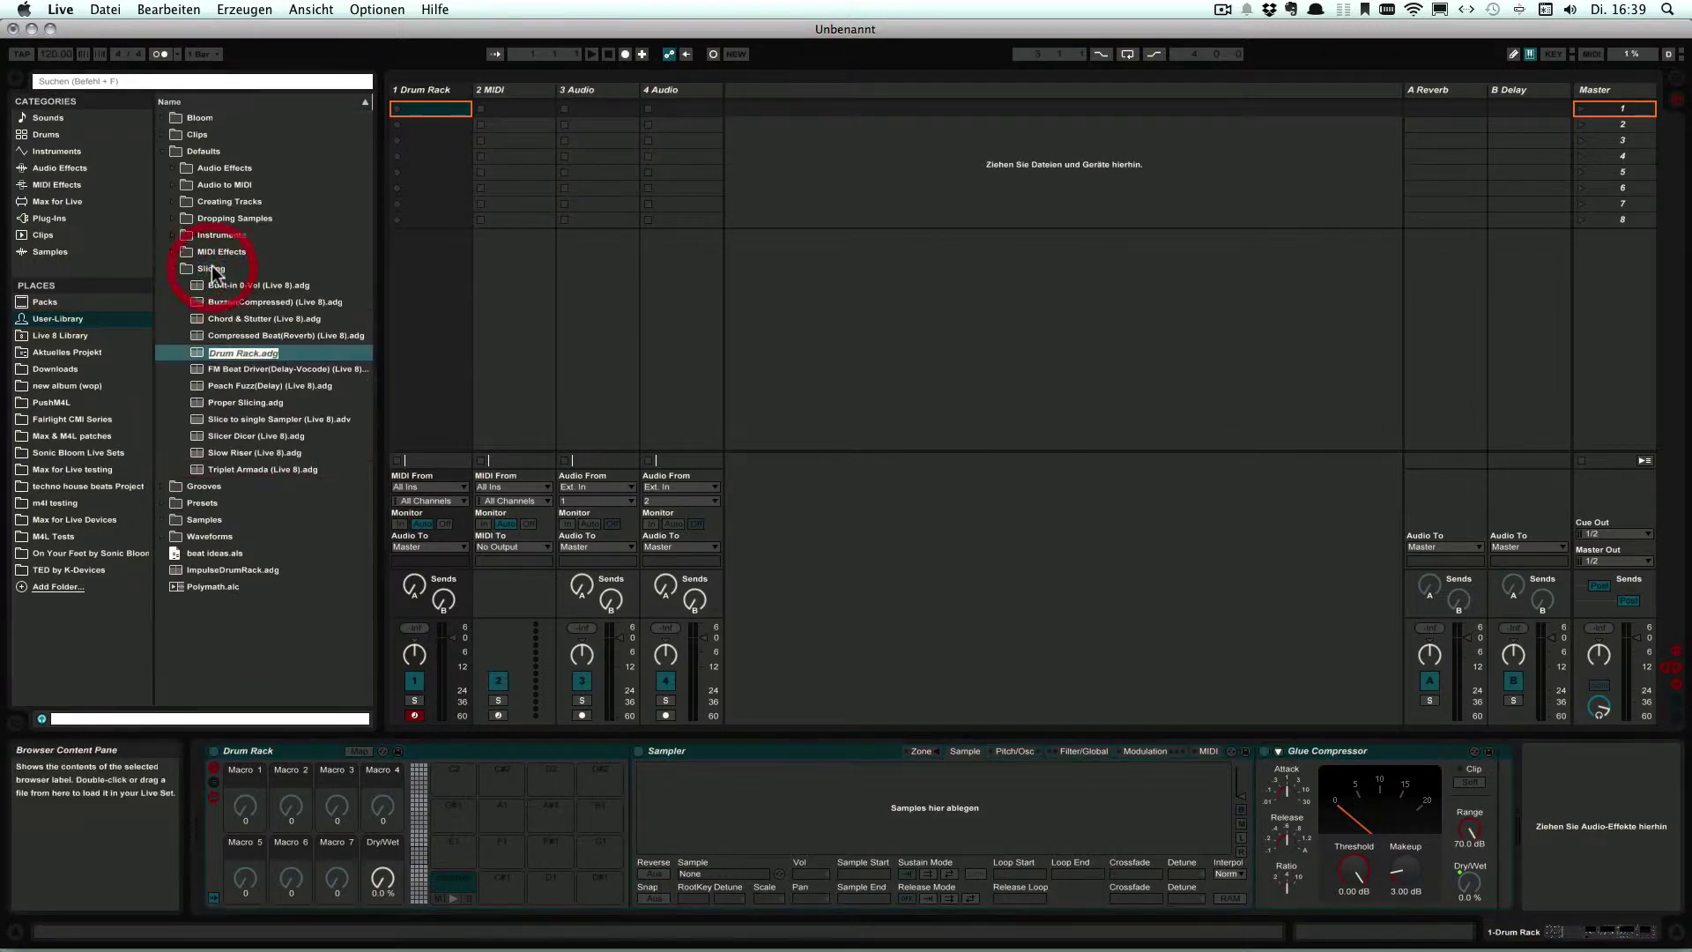
pyautogui.doubleClick(233, 353)
pyautogui.press('BackSpace')
pyautogui.press('BackSpace')
pyautogui.press('BackSpace')
pyautogui.press('BackSpace')
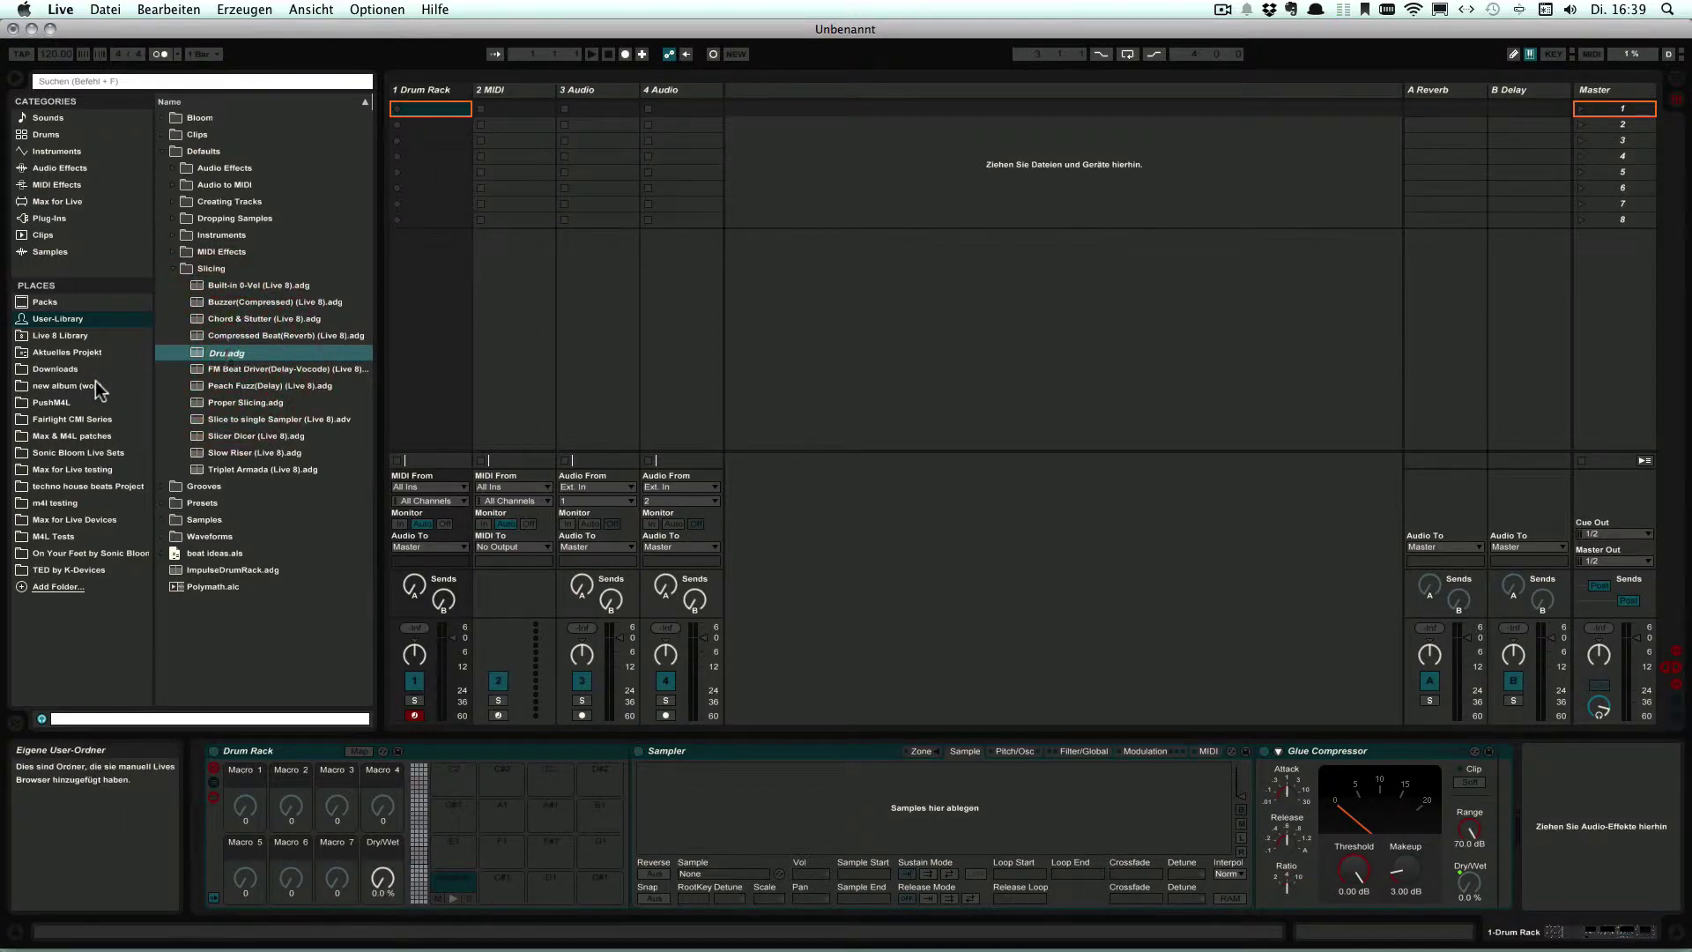
pyautogui.write('Test')
pyautogui.press('Return')
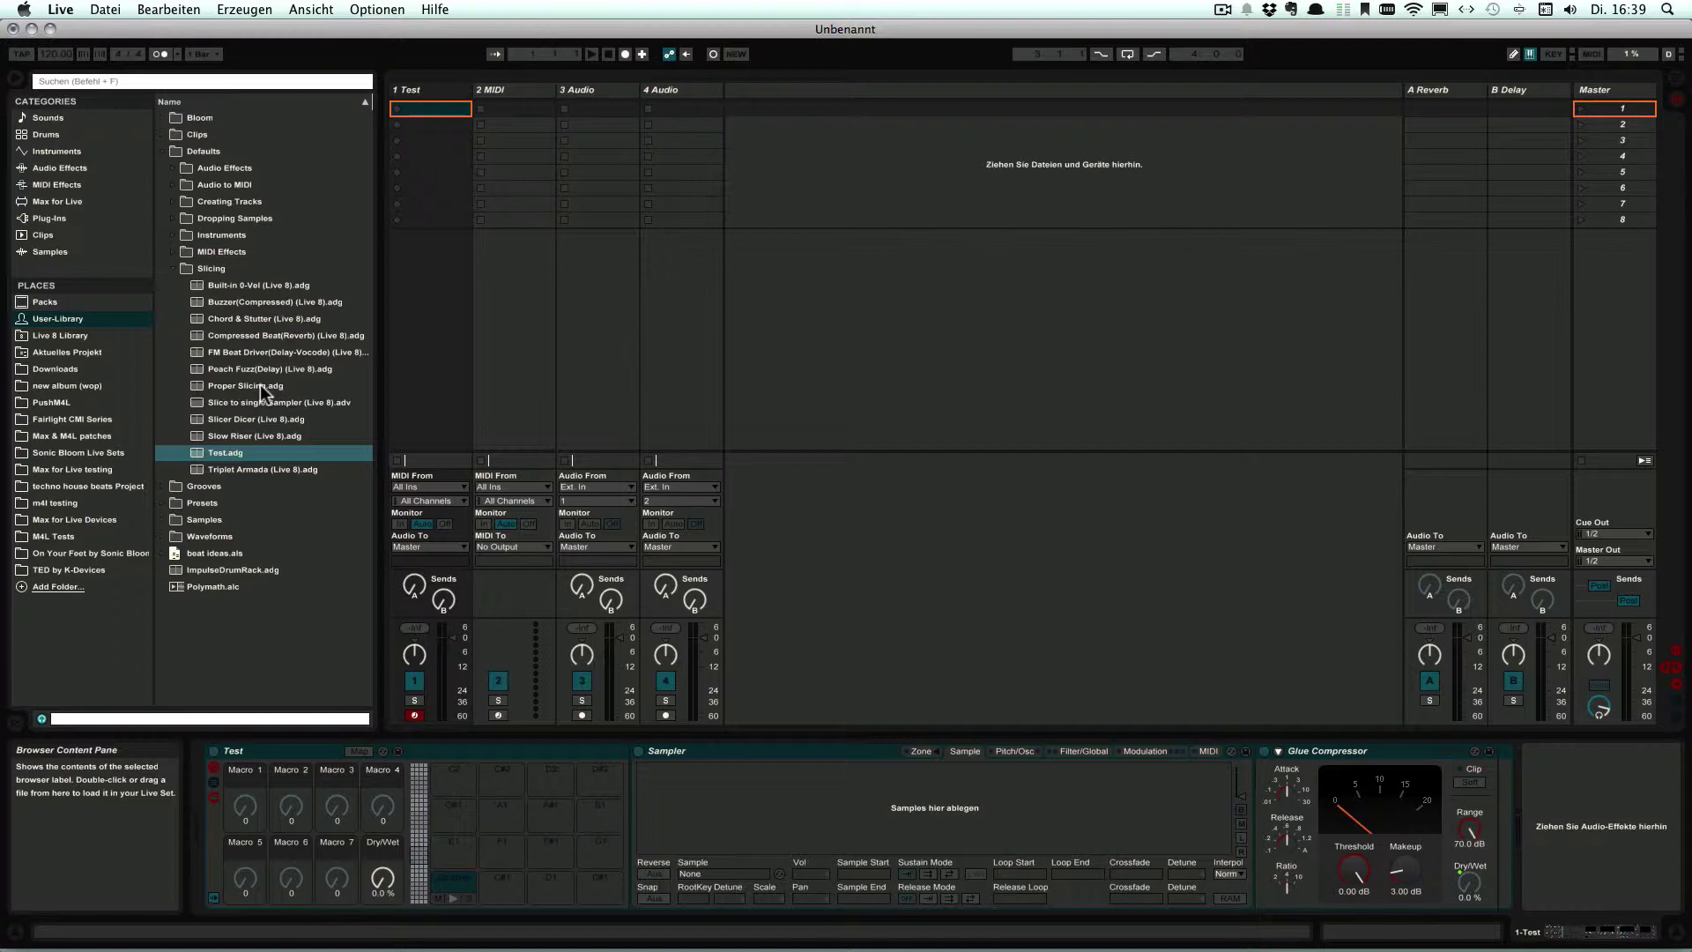
# Step: Add the sample 00DB_Kick_GMS_stylie.aif to slot 6 of the 3 Audio track and show its clip view
pyautogui.click(55, 253)
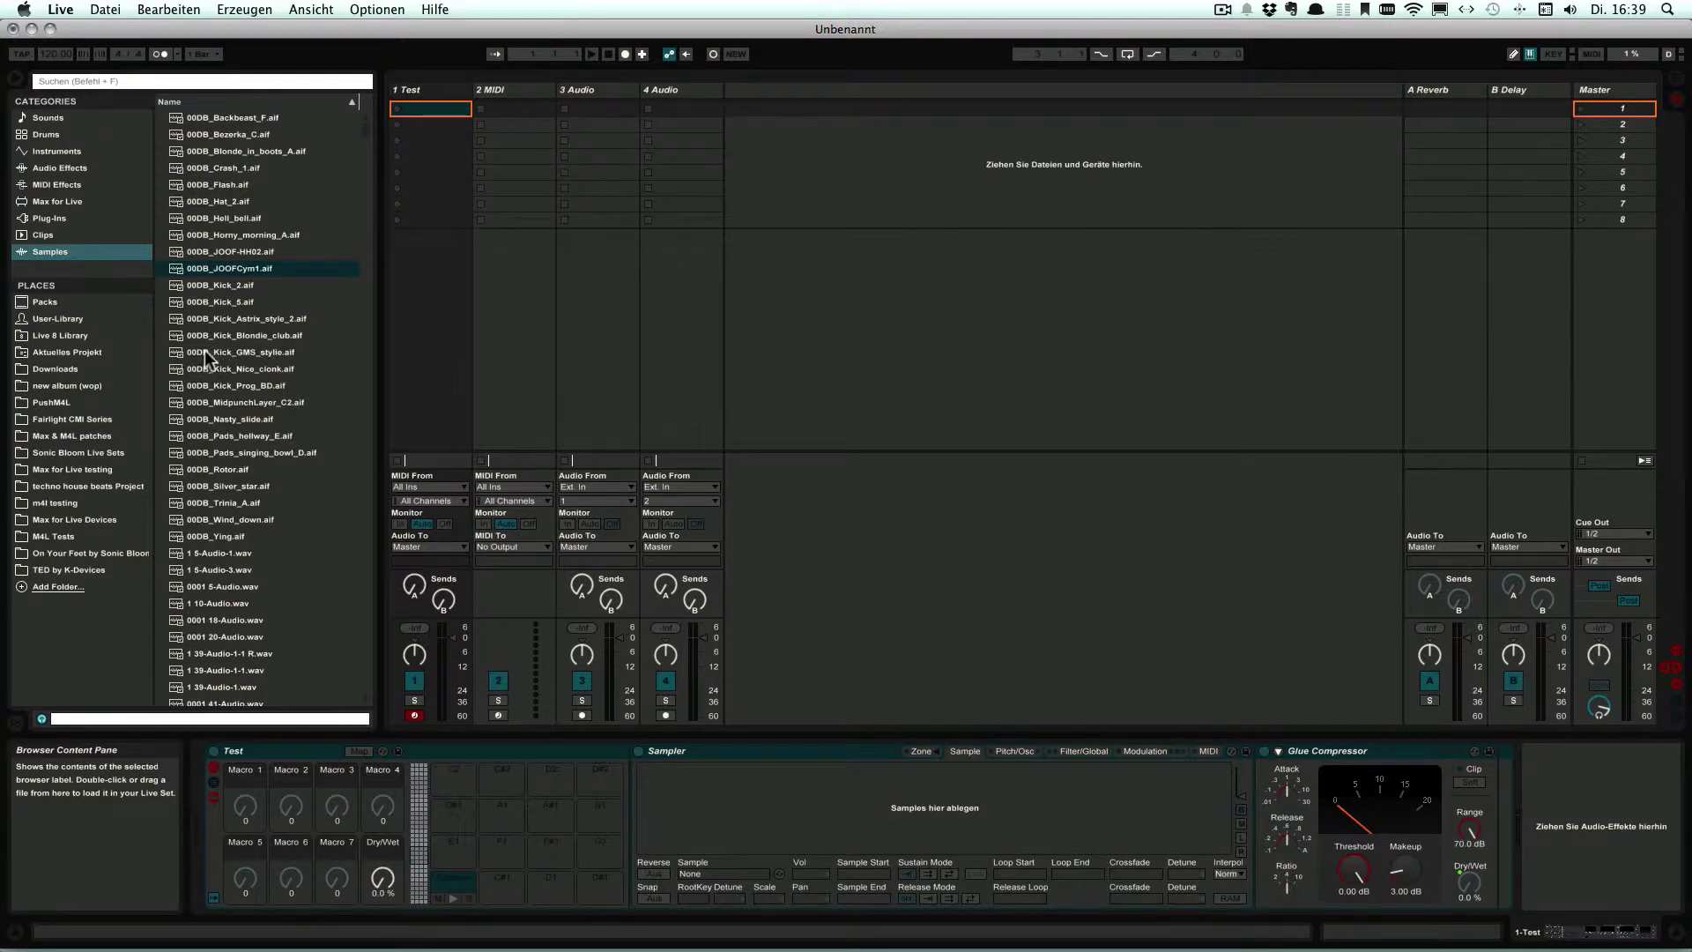
pyautogui.moveTo(205, 354); pyautogui.dragTo(597, 189)
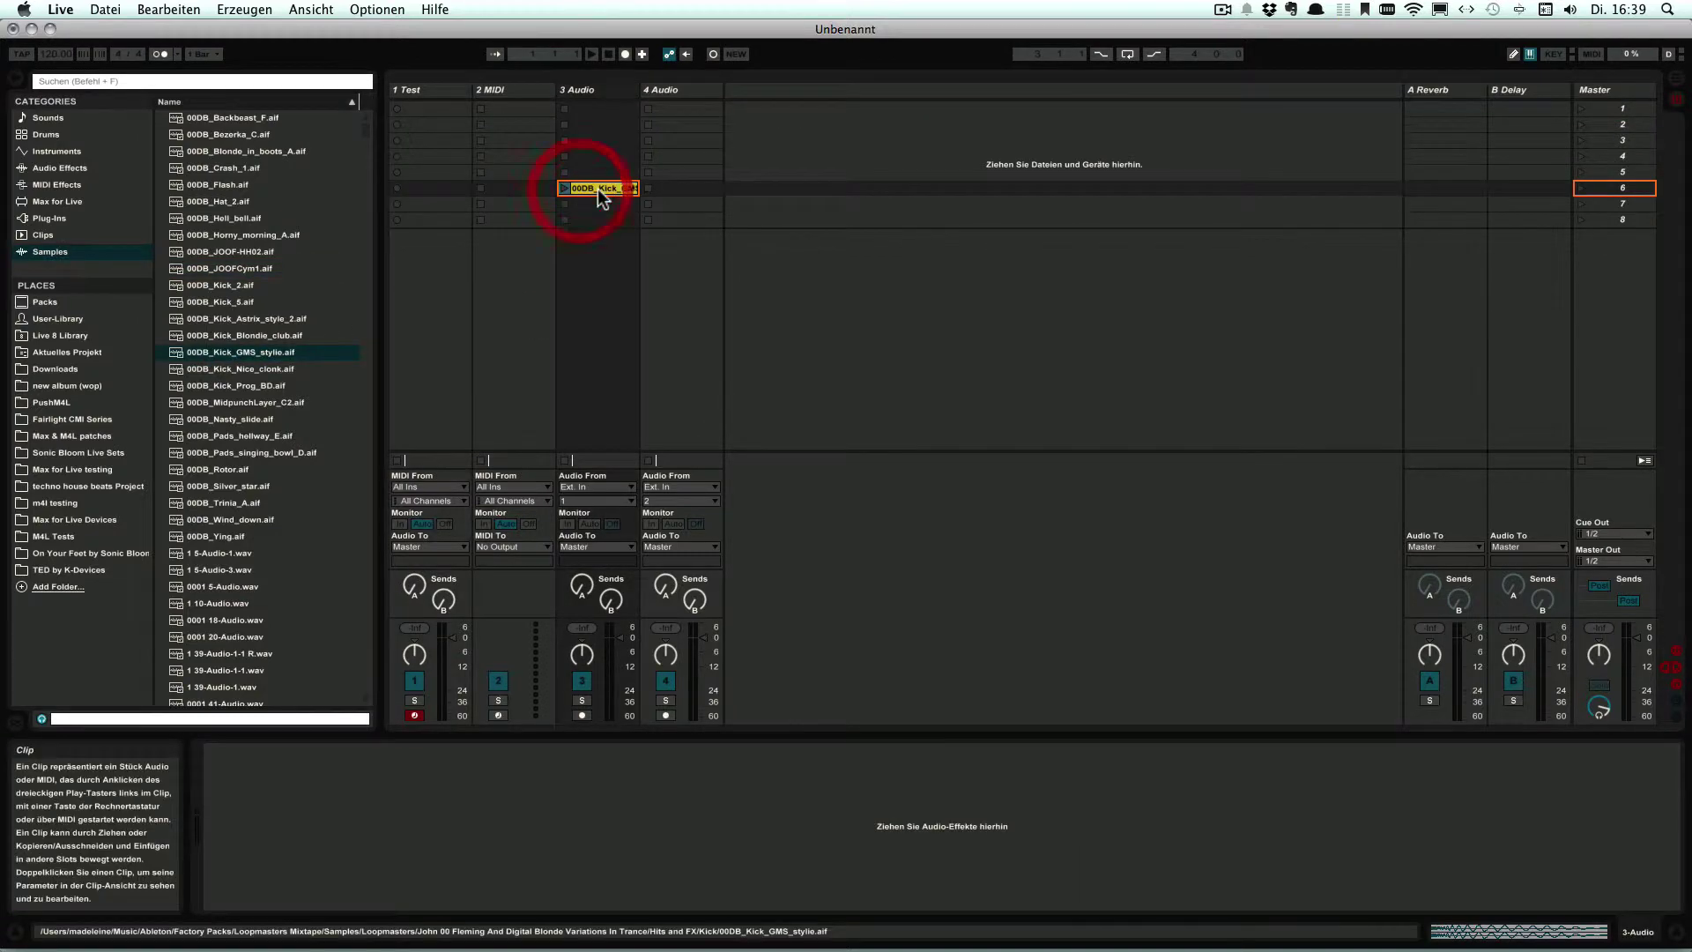
pyautogui.click(597, 189)
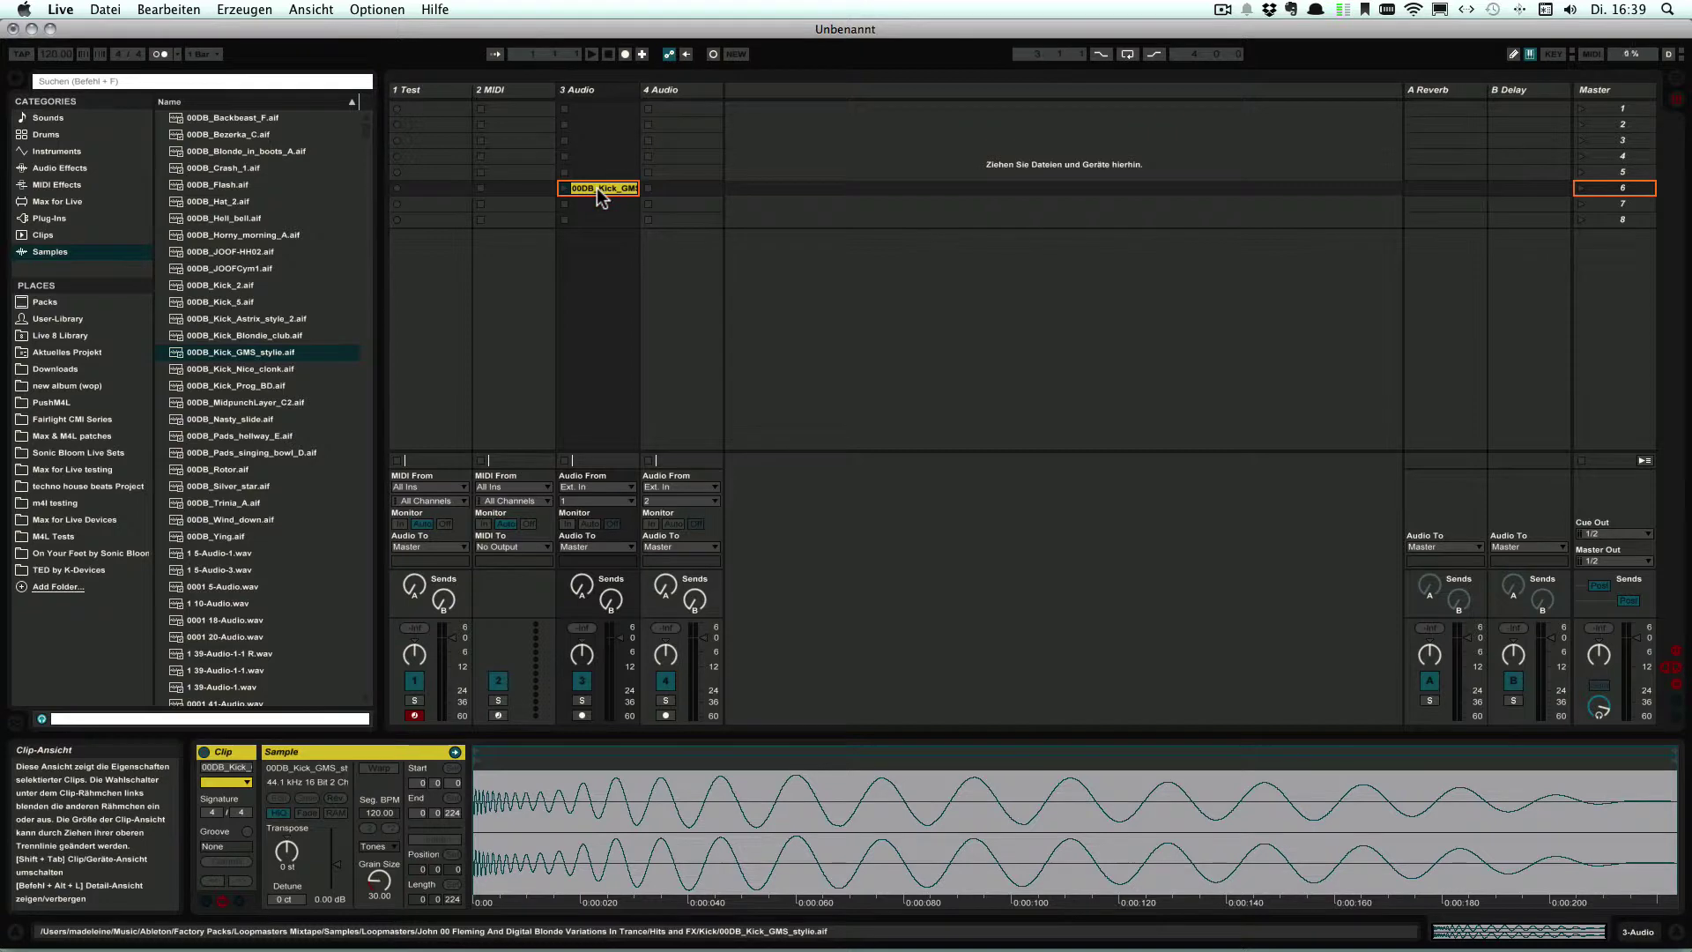
pyautogui.click(596, 188)
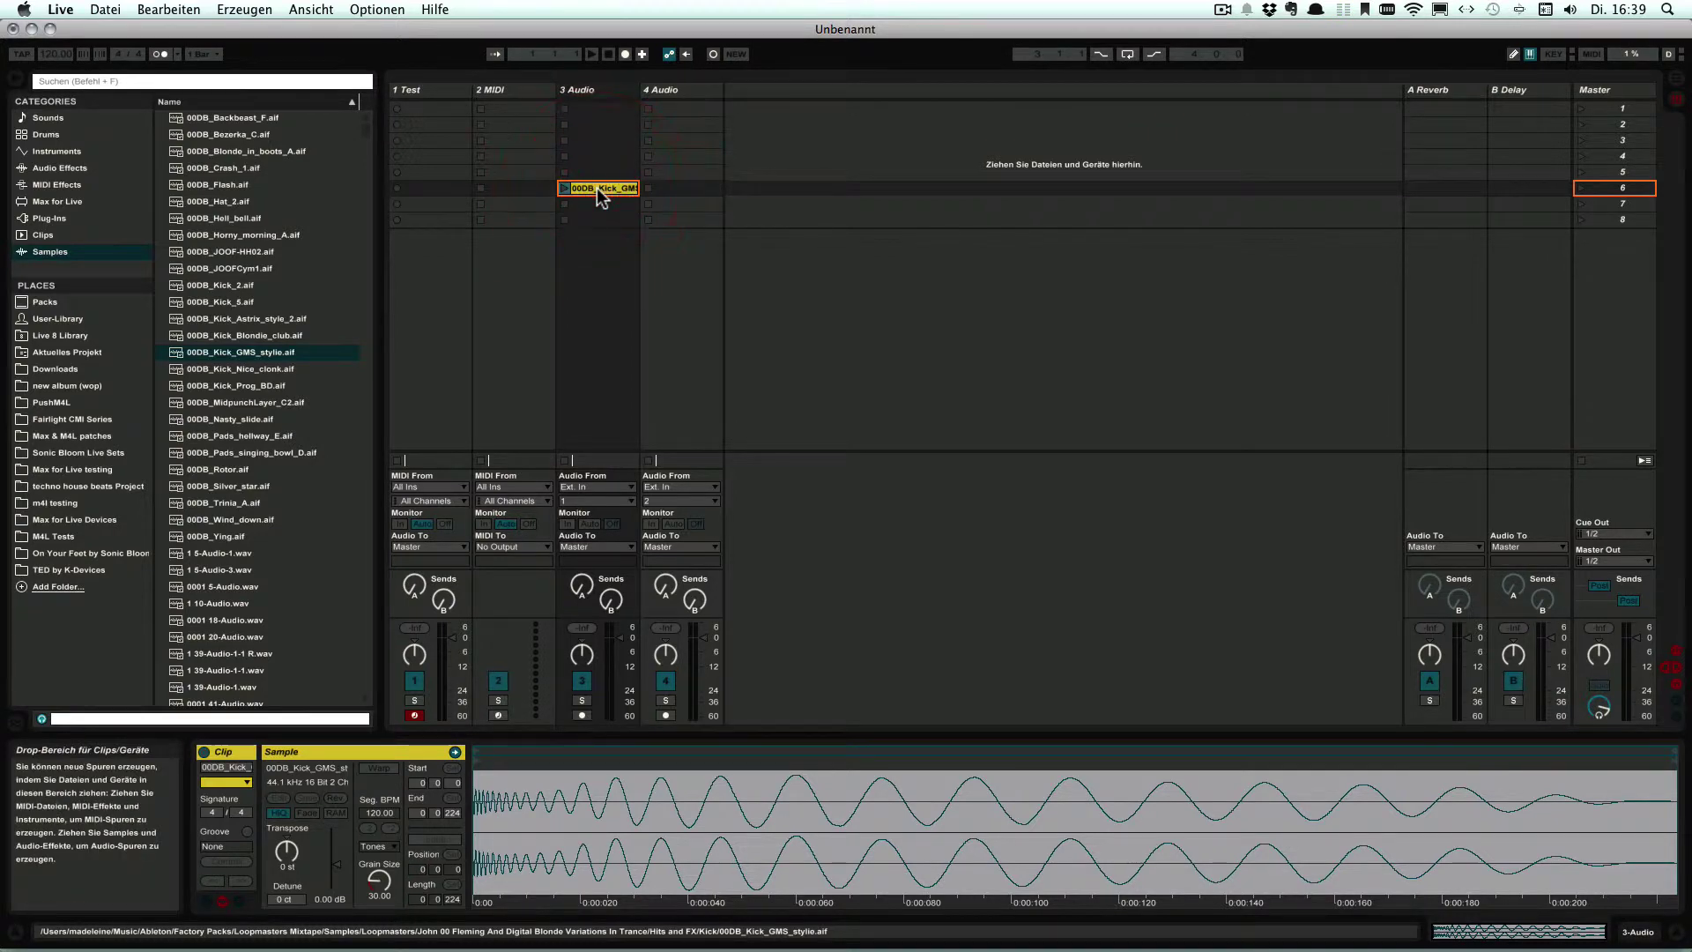
# Step: Enable warping for the kick clip and add two warp markers along its waveform
pyautogui.click(379, 768)
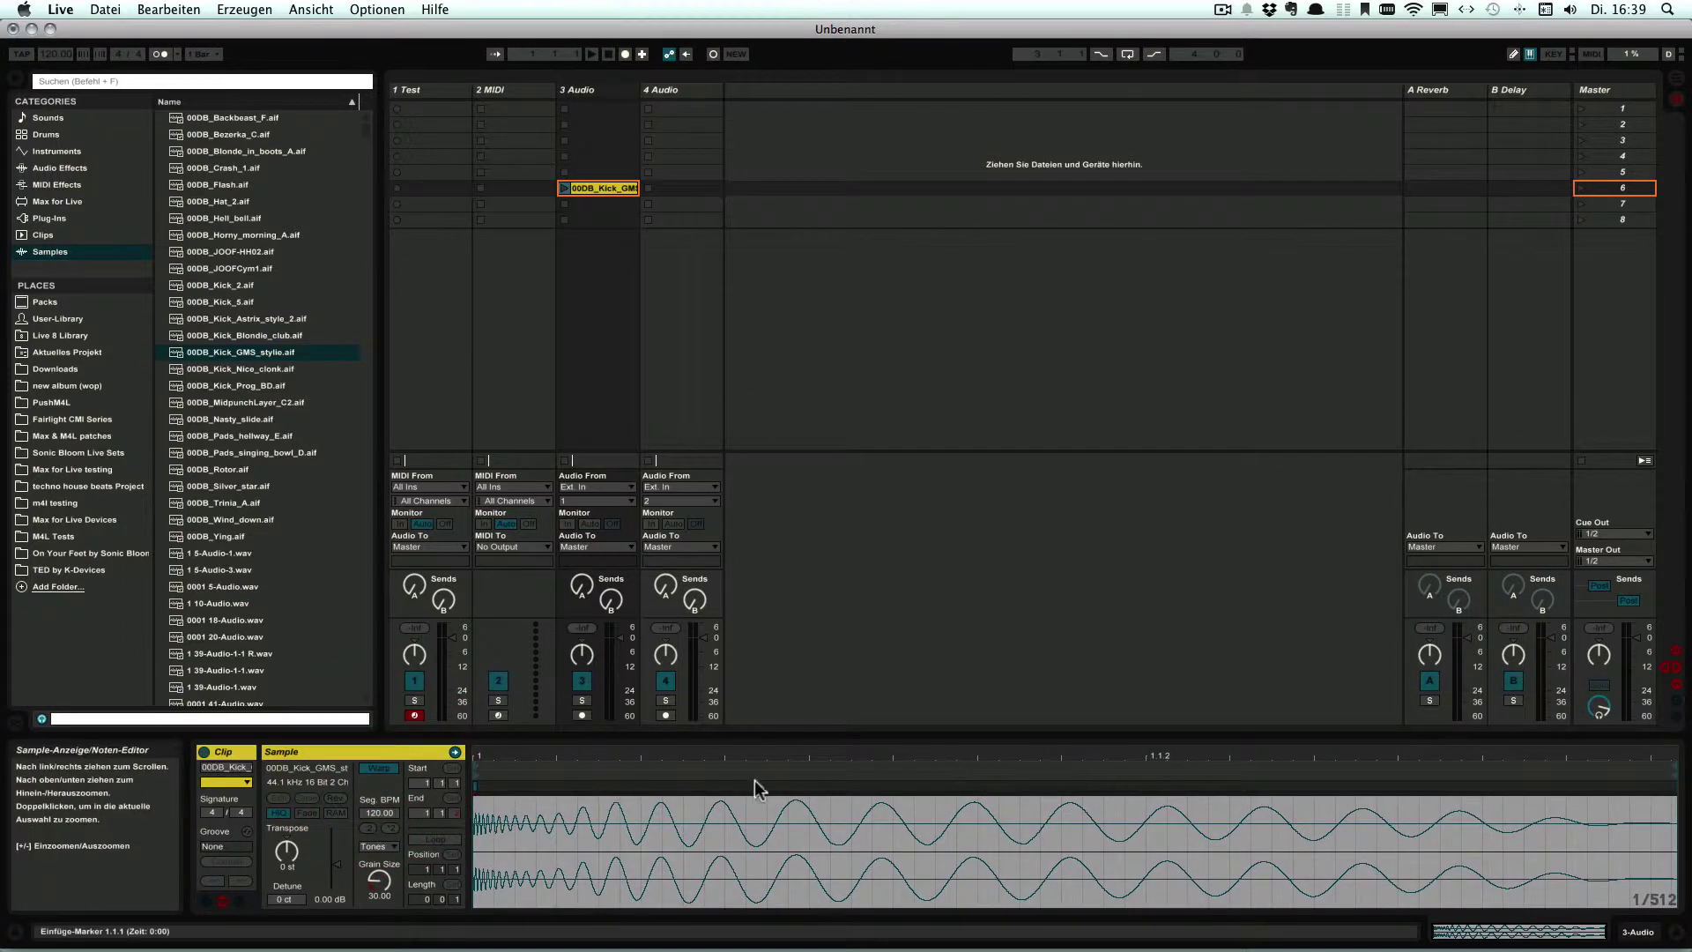
pyautogui.doubleClick(850, 784)
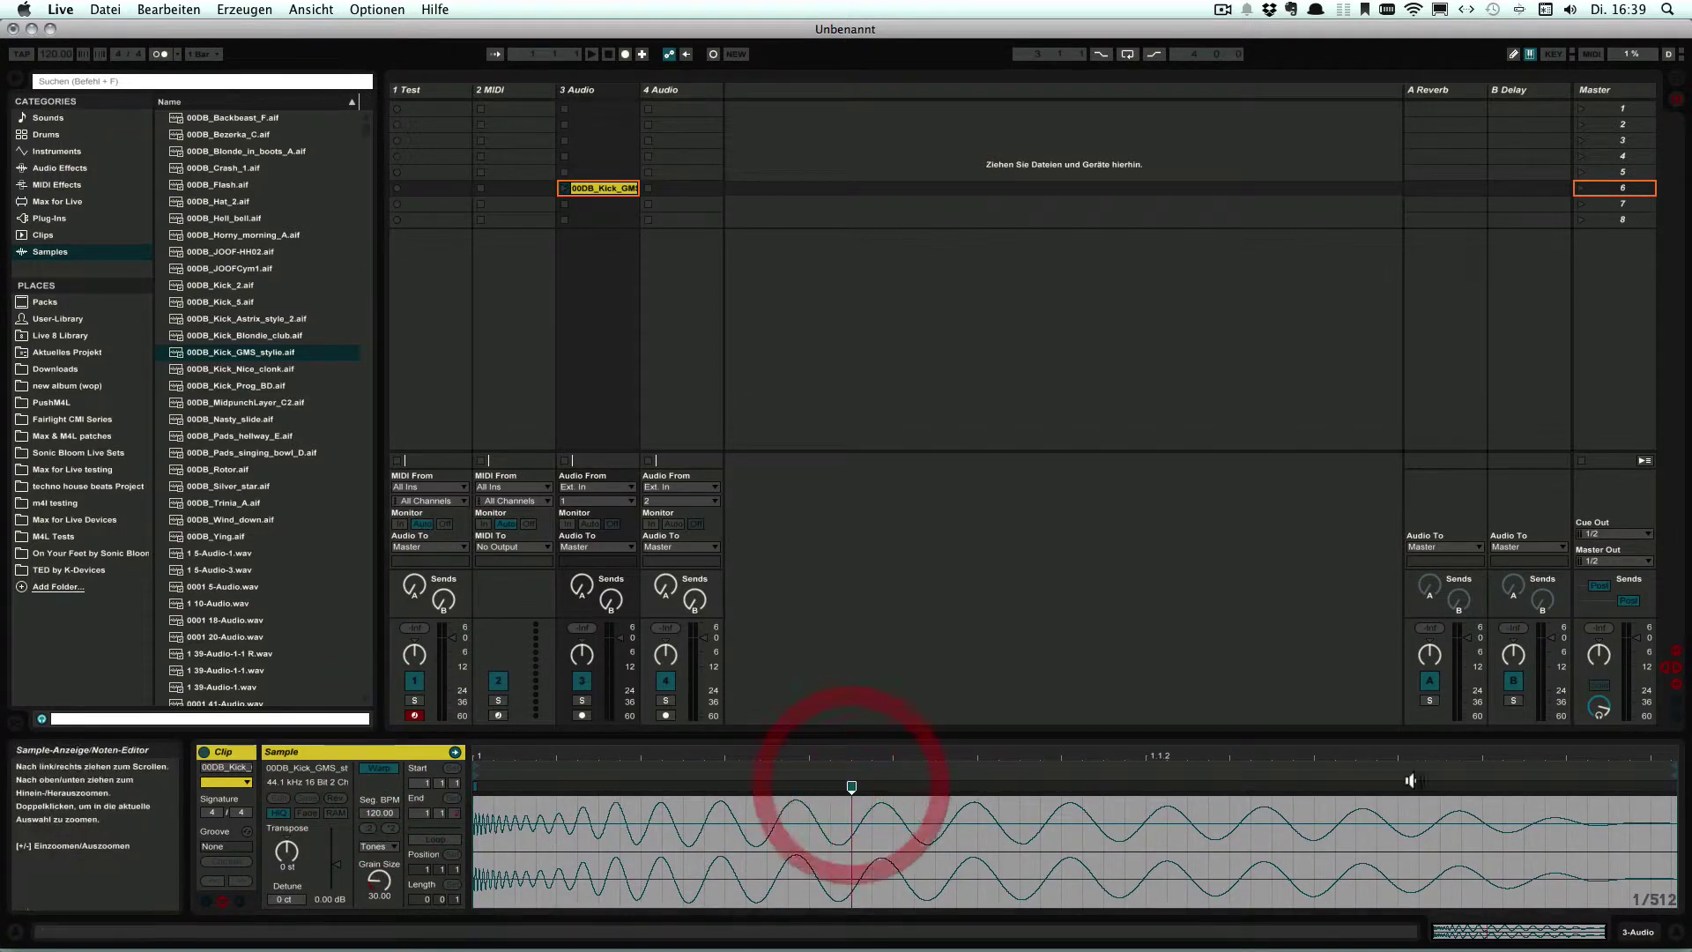
pyautogui.click(1345, 782)
pyautogui.doubleClick(1345, 782)
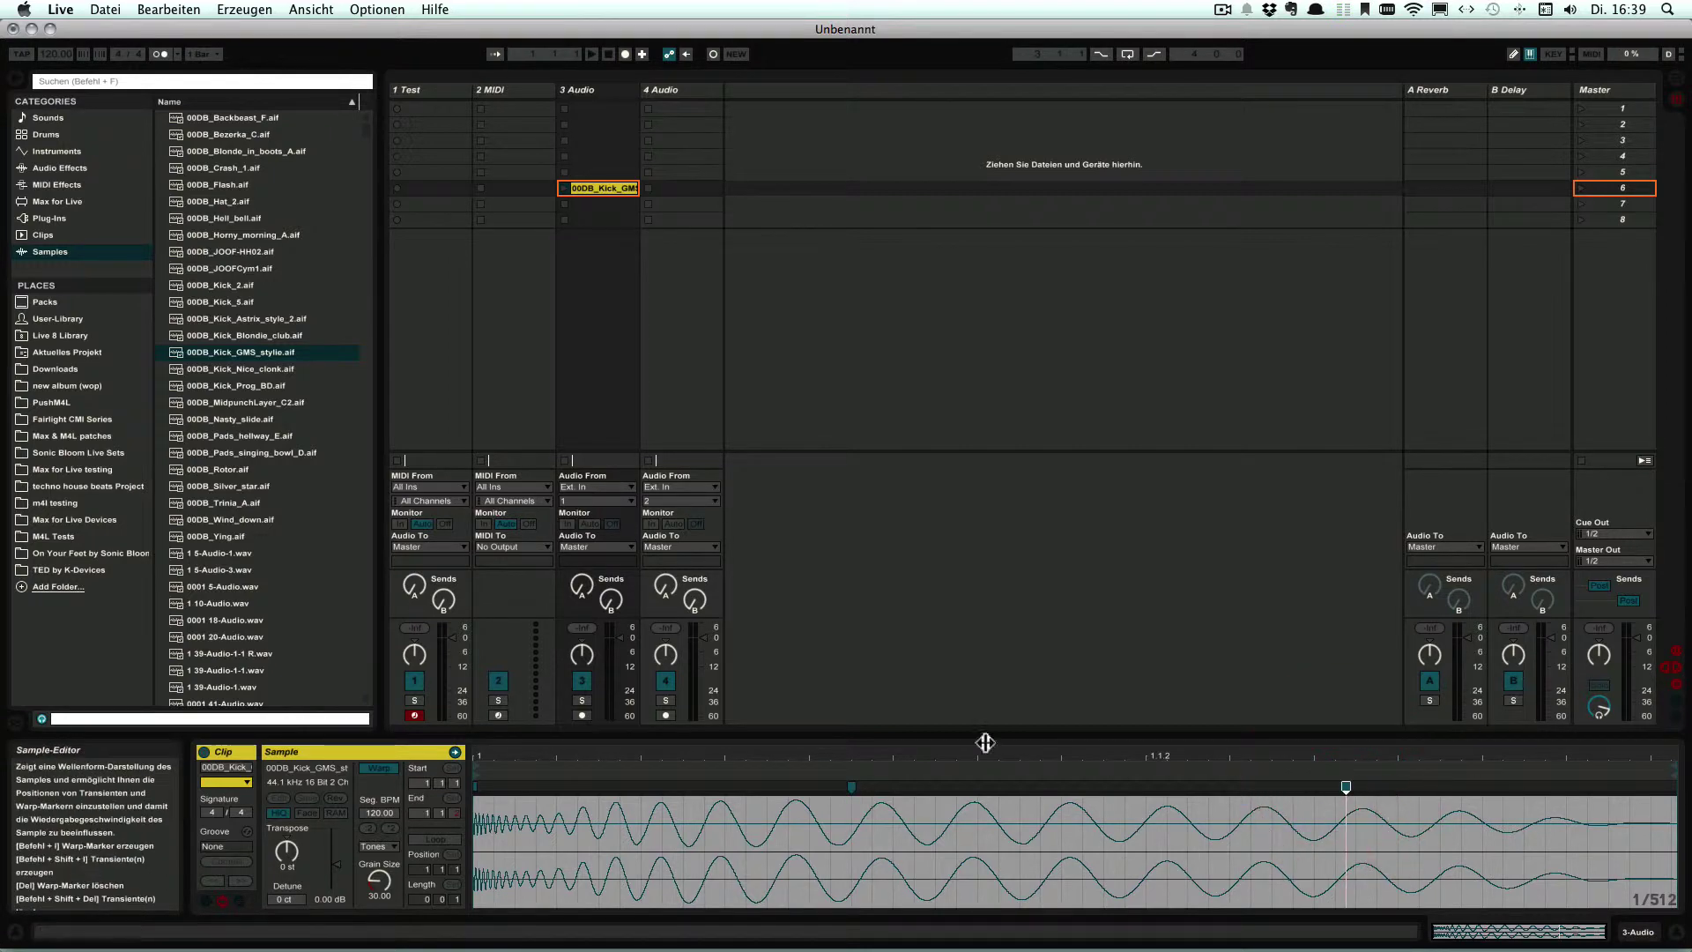
# Step: Slice the kick clip to a new MIDI track, one slice per Warp Marker, using the Test slicing preset
pyautogui.rightClick(589, 187)
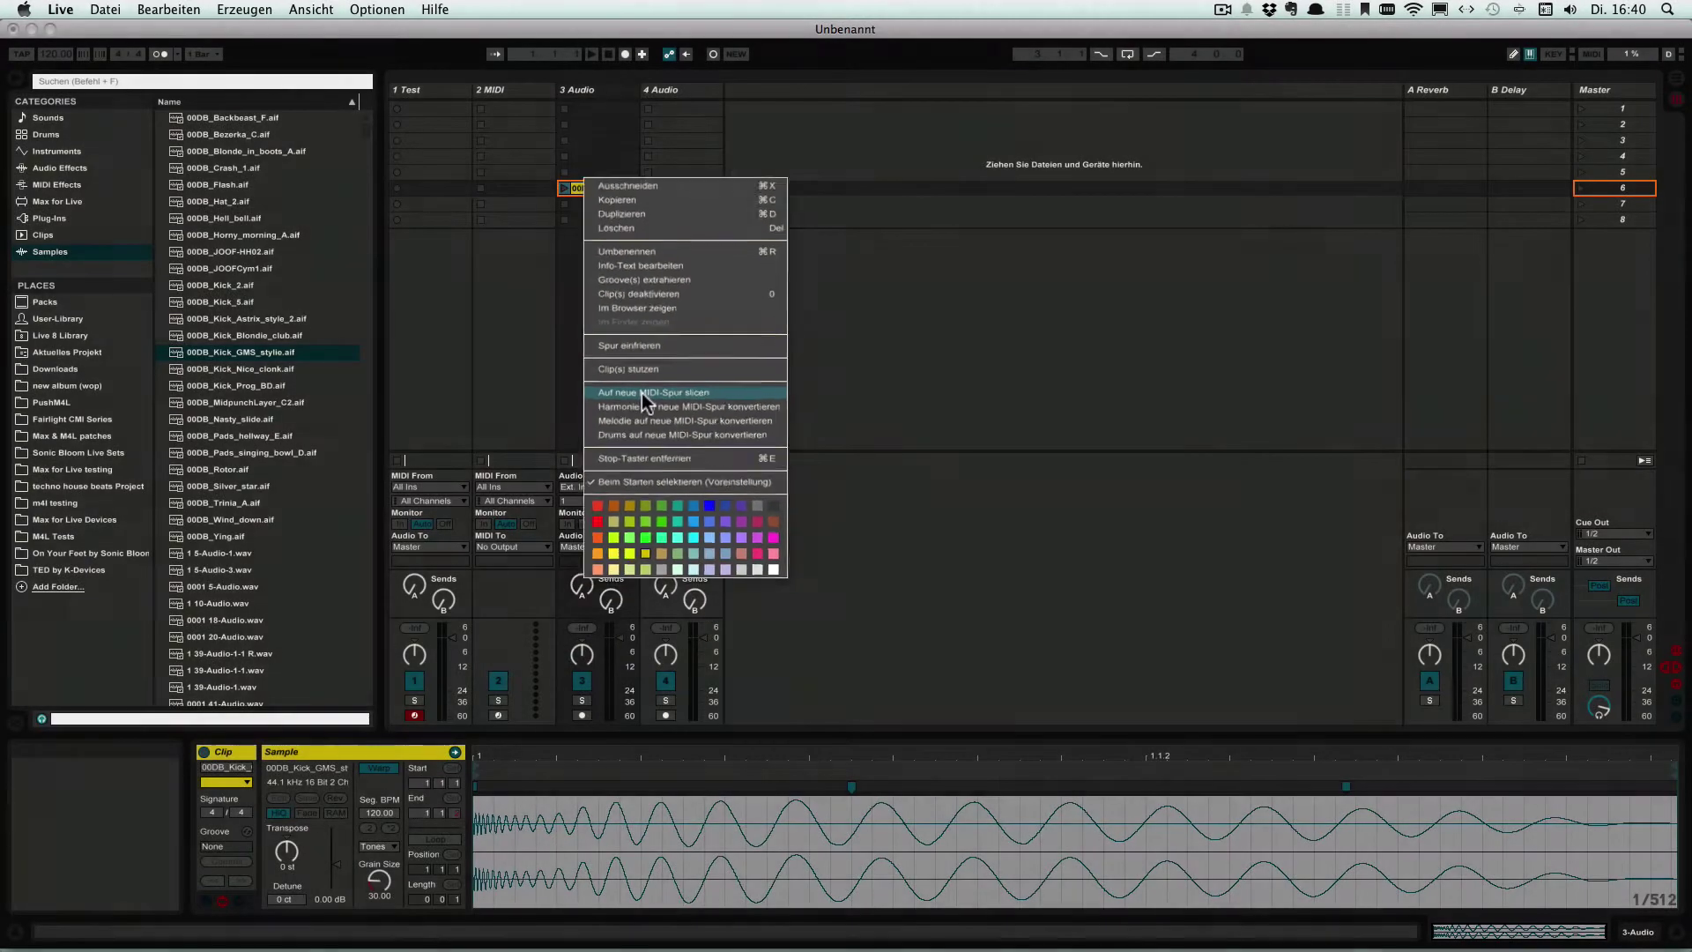
pyautogui.click(643, 393)
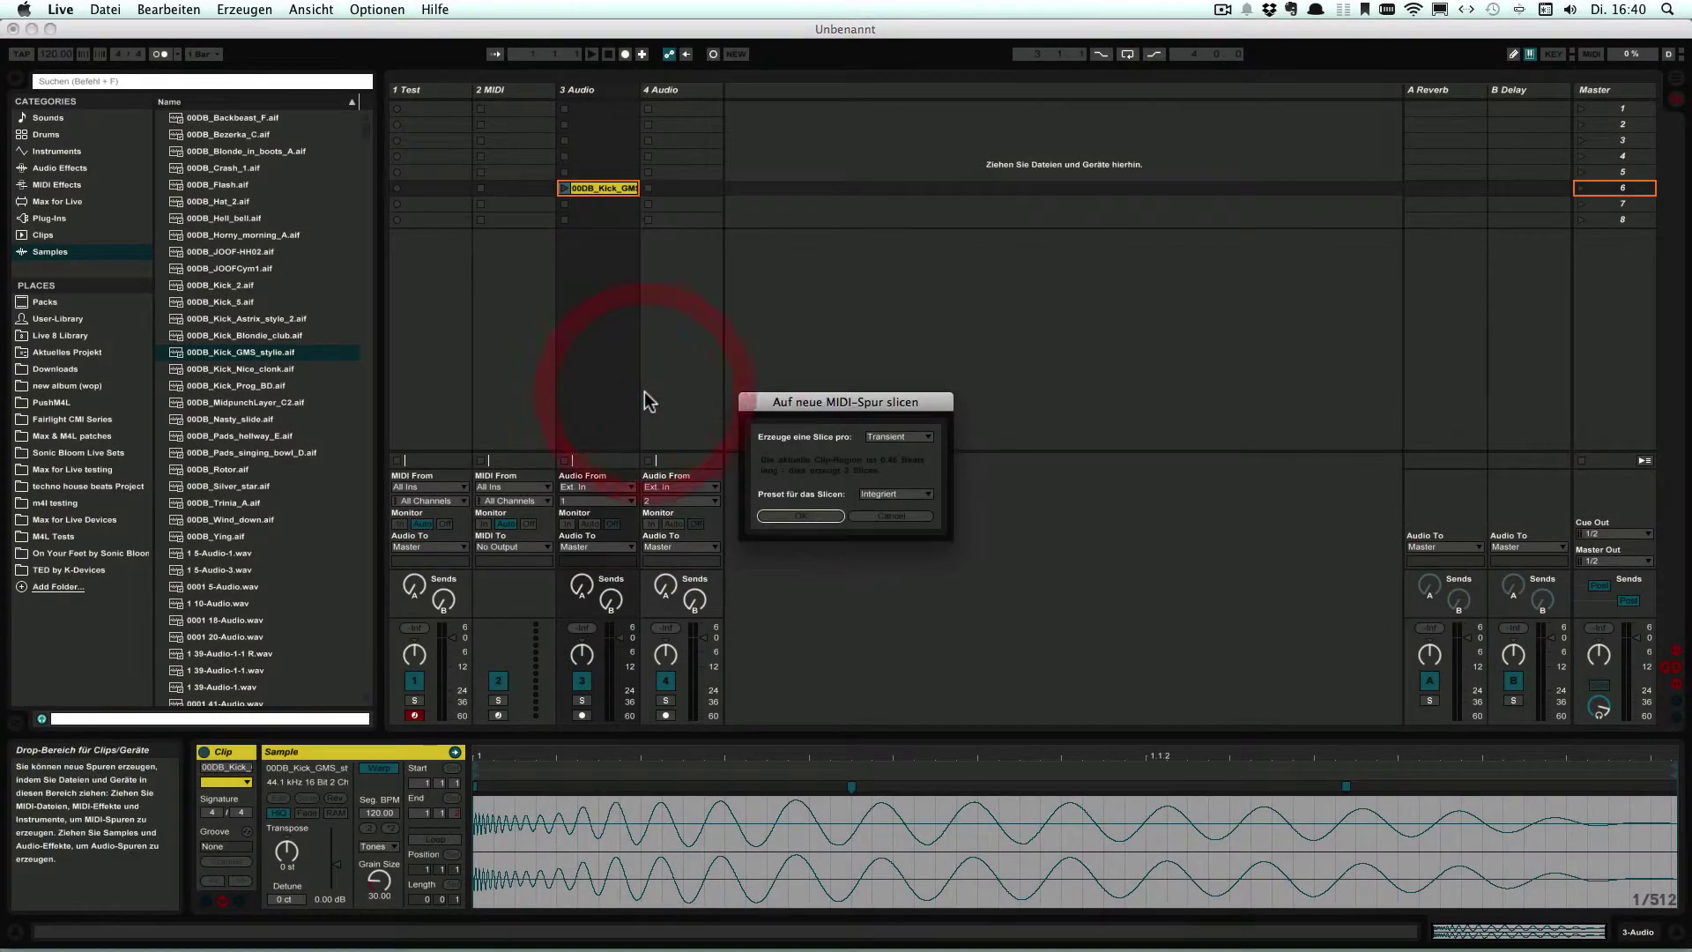
pyautogui.click(880, 438)
pyautogui.click(881, 453)
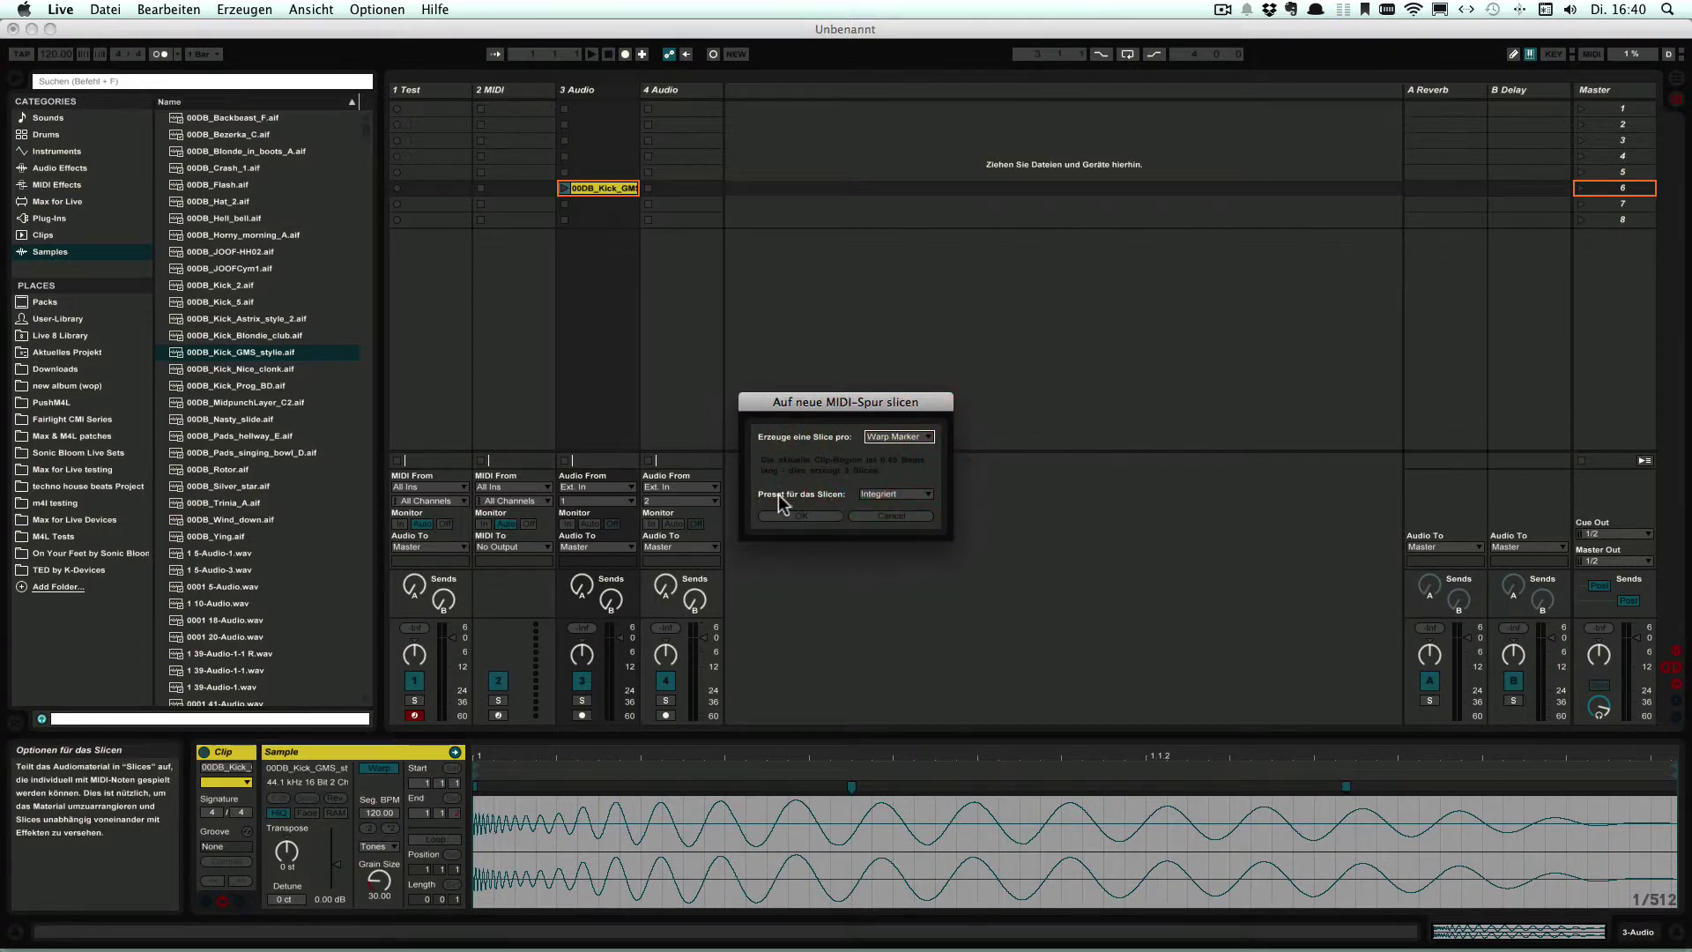
pyautogui.click(857, 493)
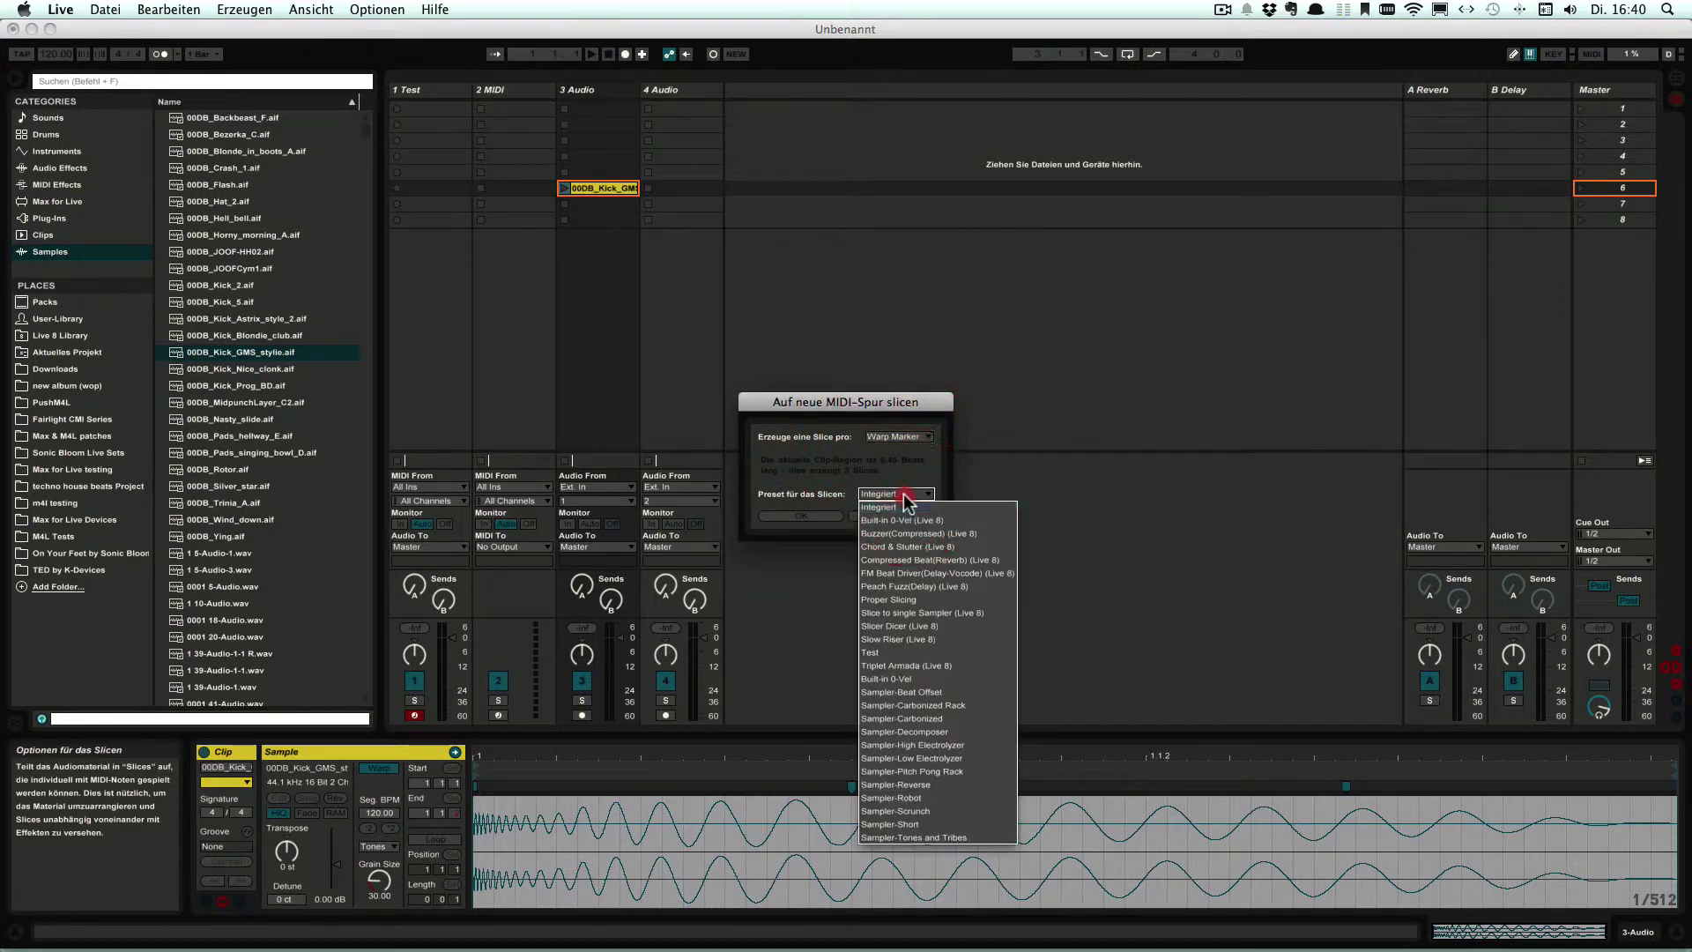
pyautogui.click(875, 654)
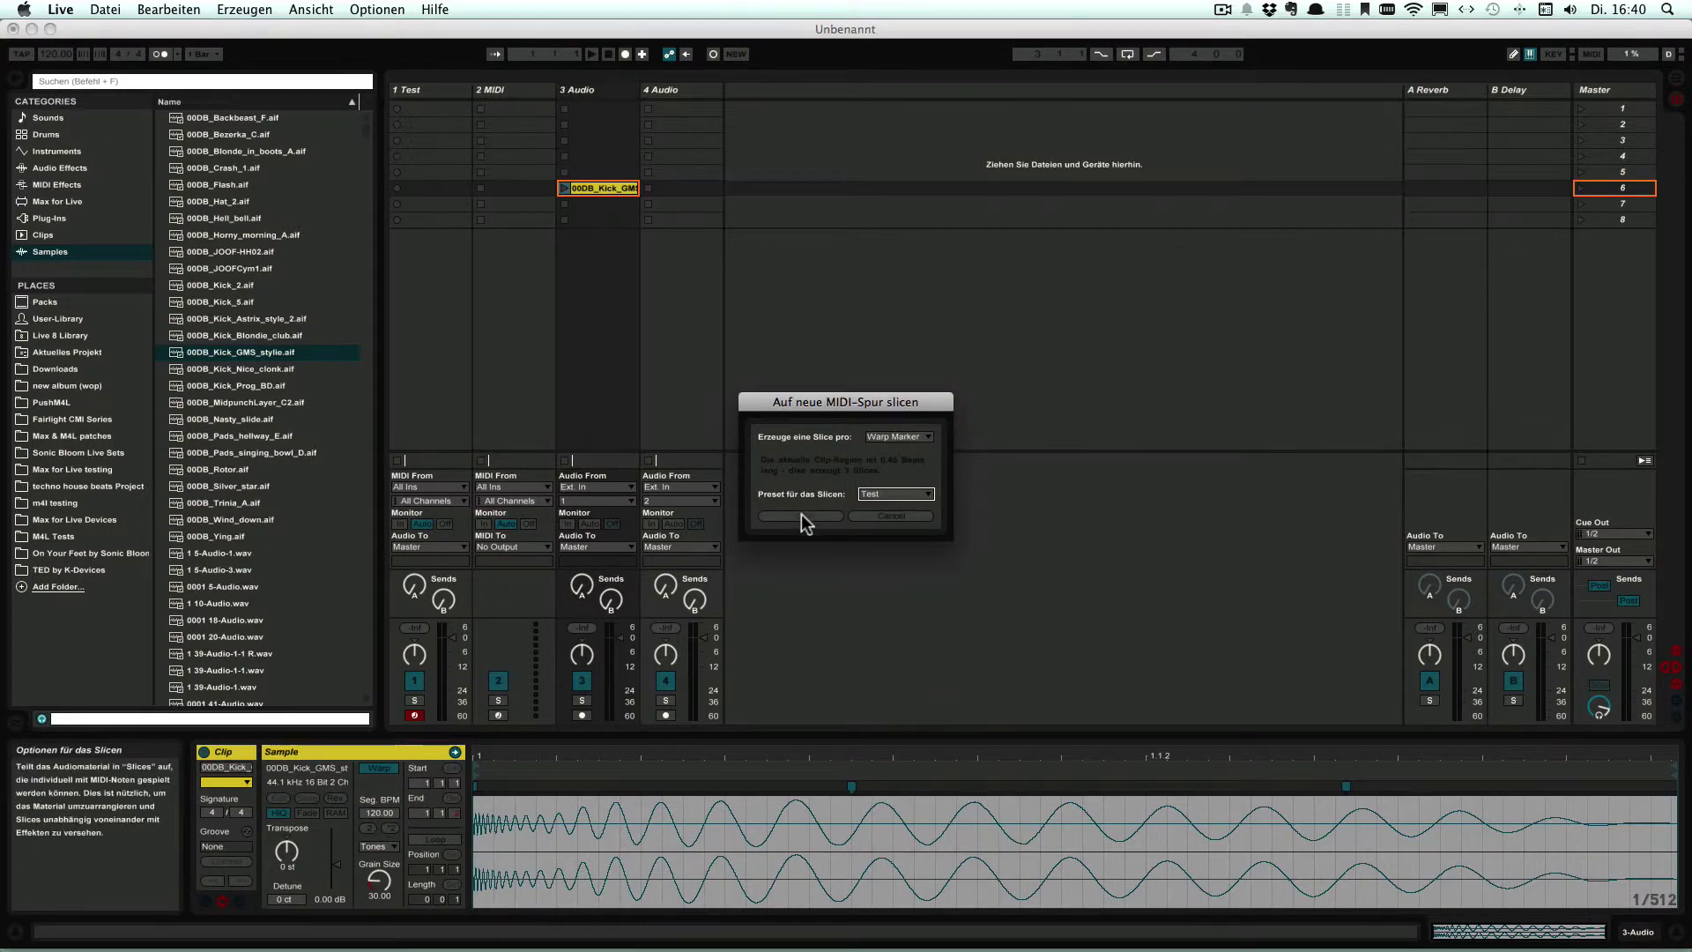
pyautogui.click(801, 516)
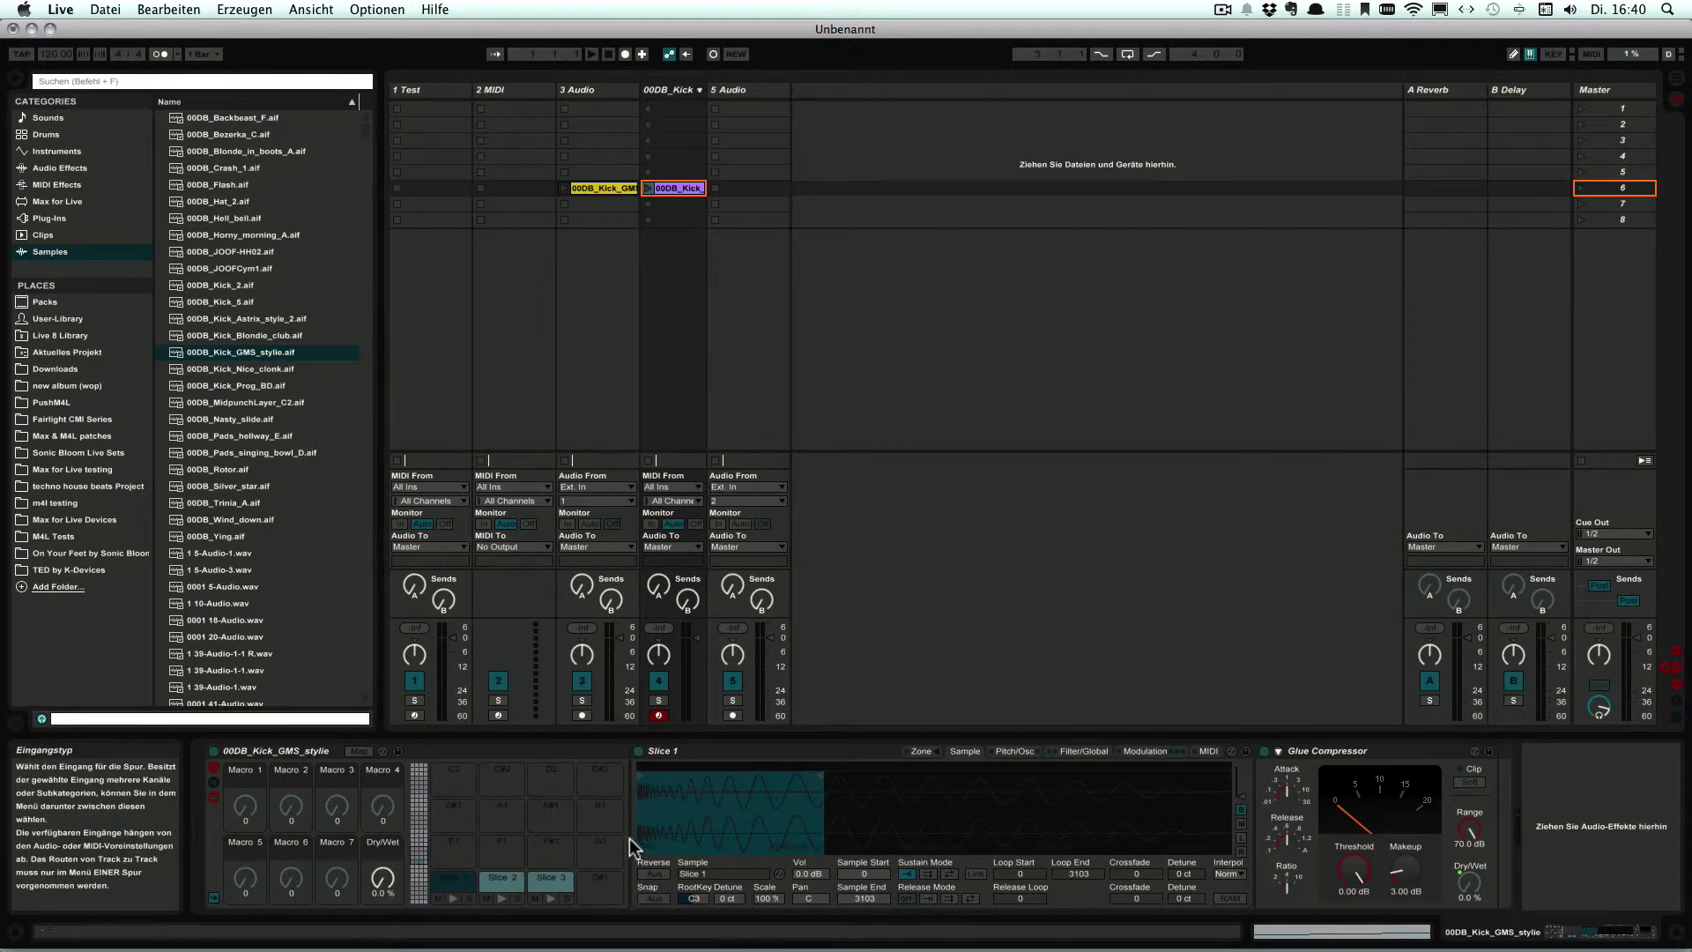
# Step: Examine the sliced rack's pads, including the sample regions and the Filter/Global settings of the slices
pyautogui.click(502, 882)
pyautogui.click(551, 879)
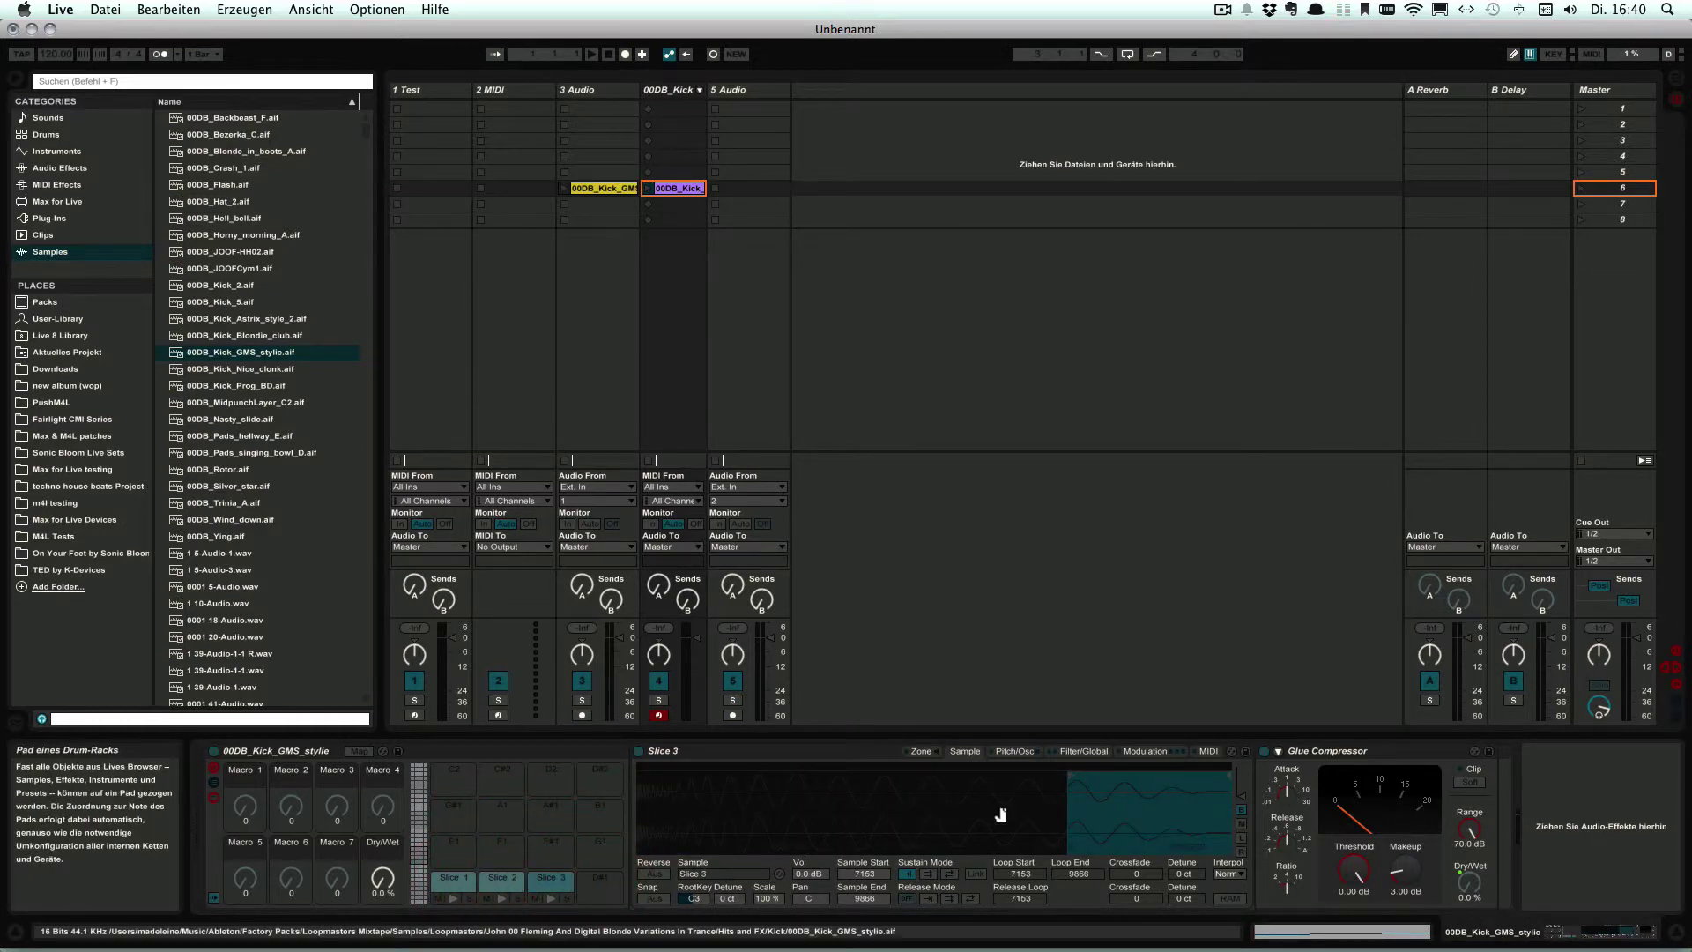
pyautogui.click(1086, 751)
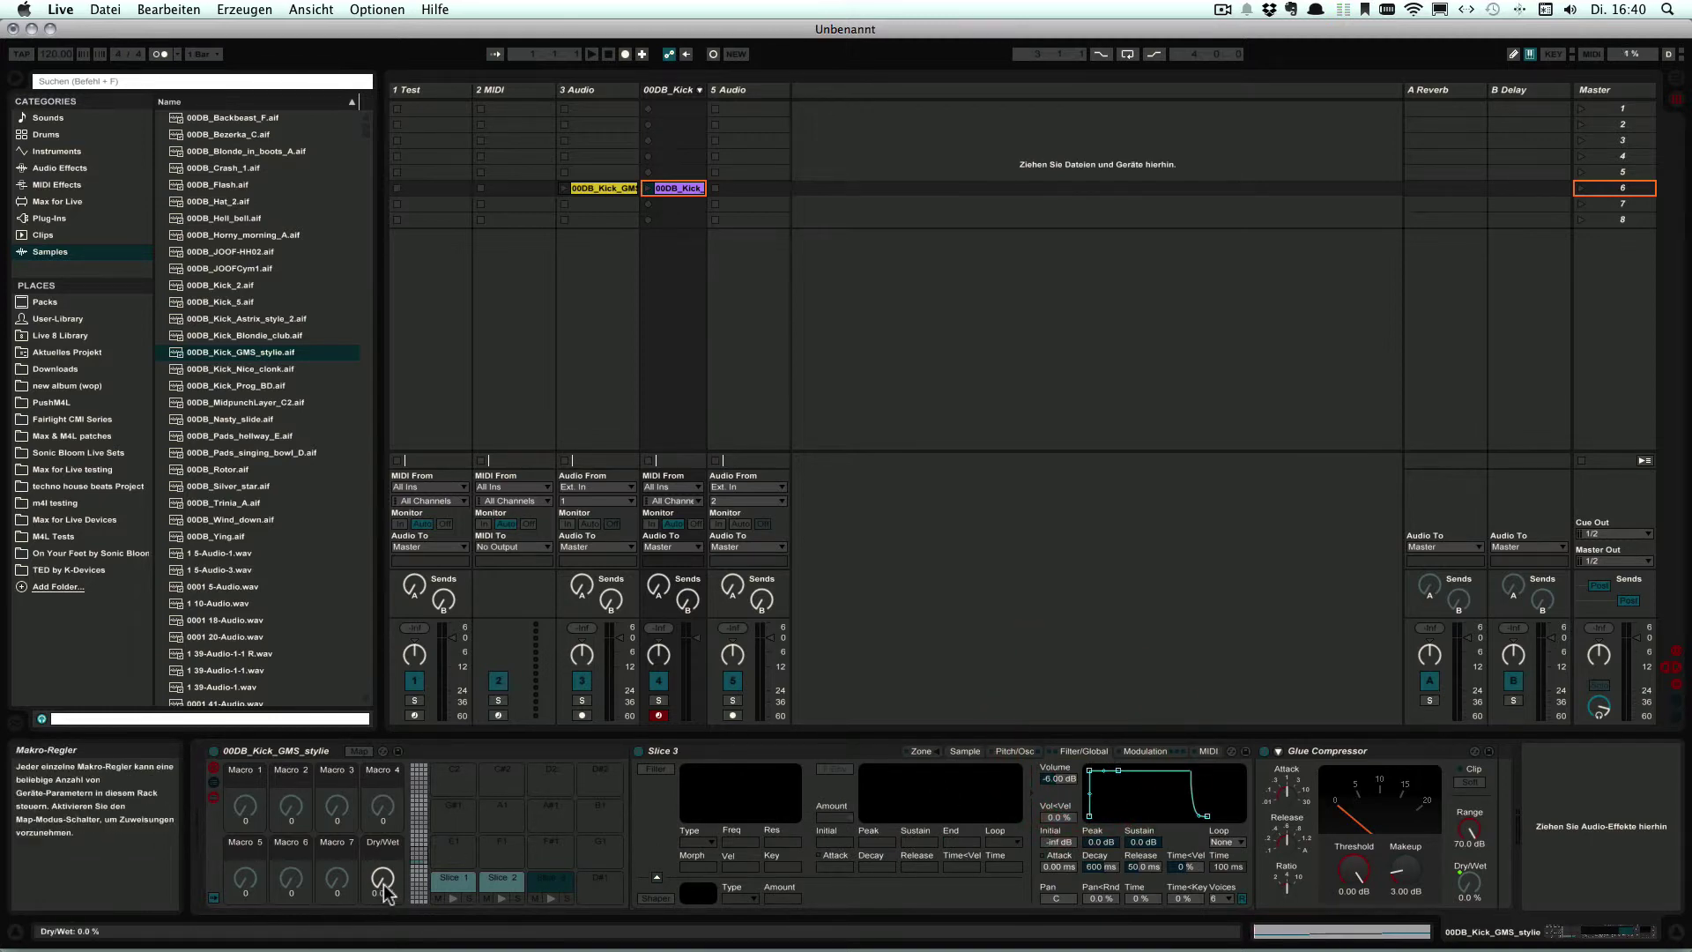
pyautogui.click(445, 878)
pyautogui.scroll(12, 445, 879)
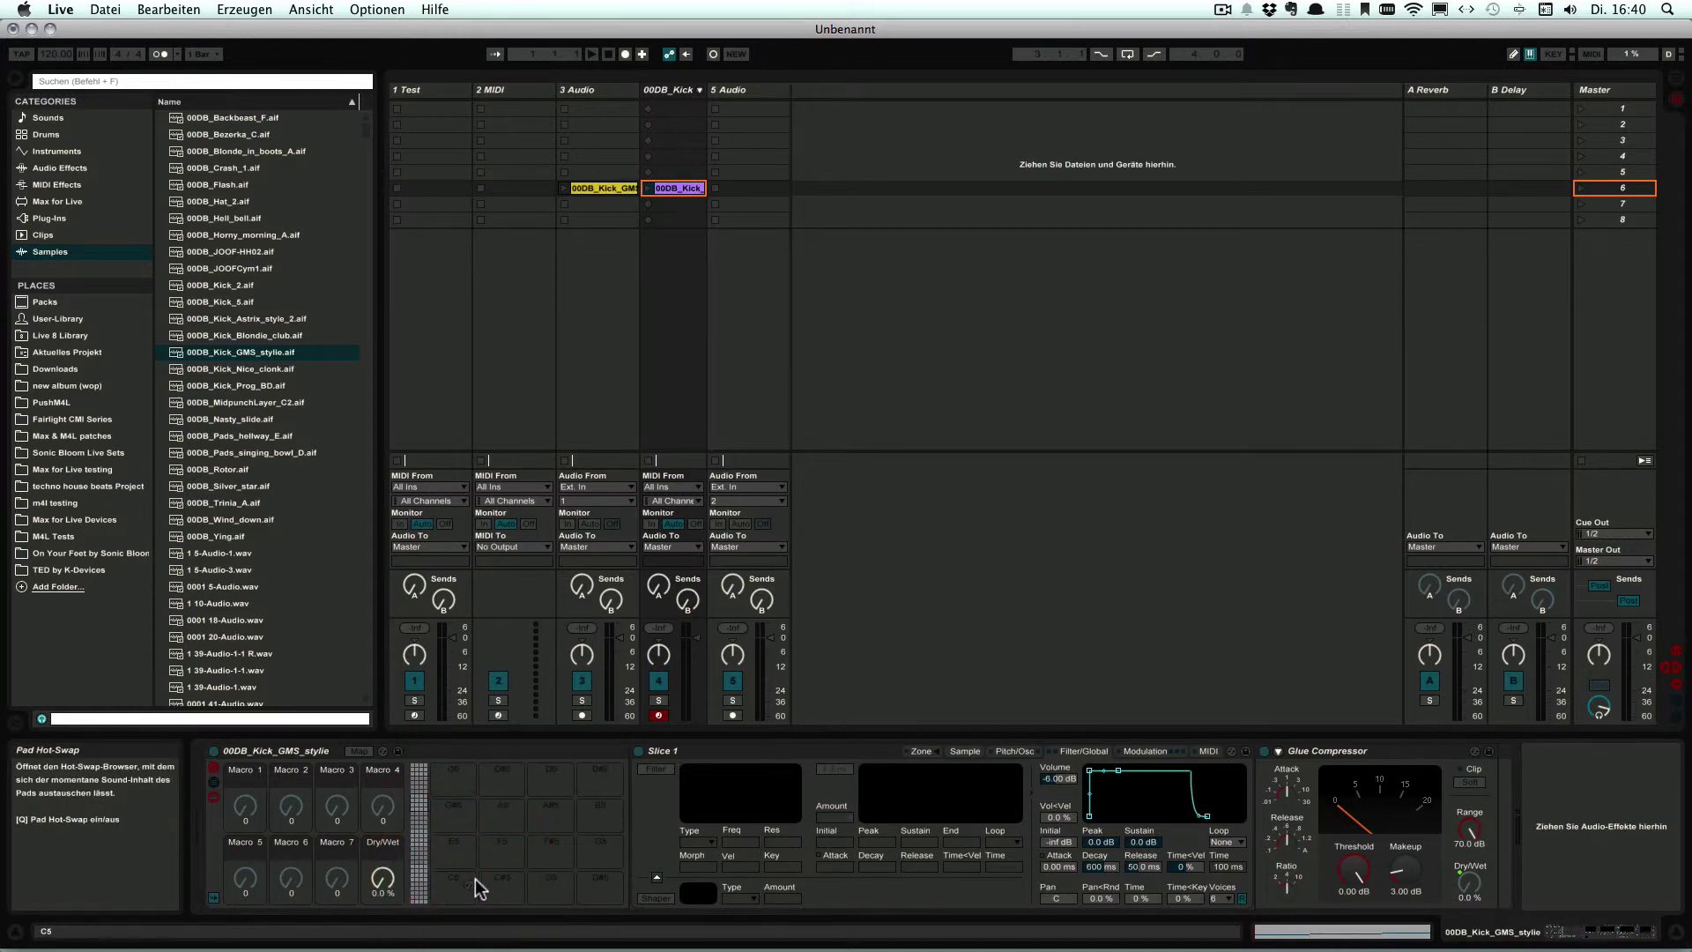
pyautogui.click(418, 860)
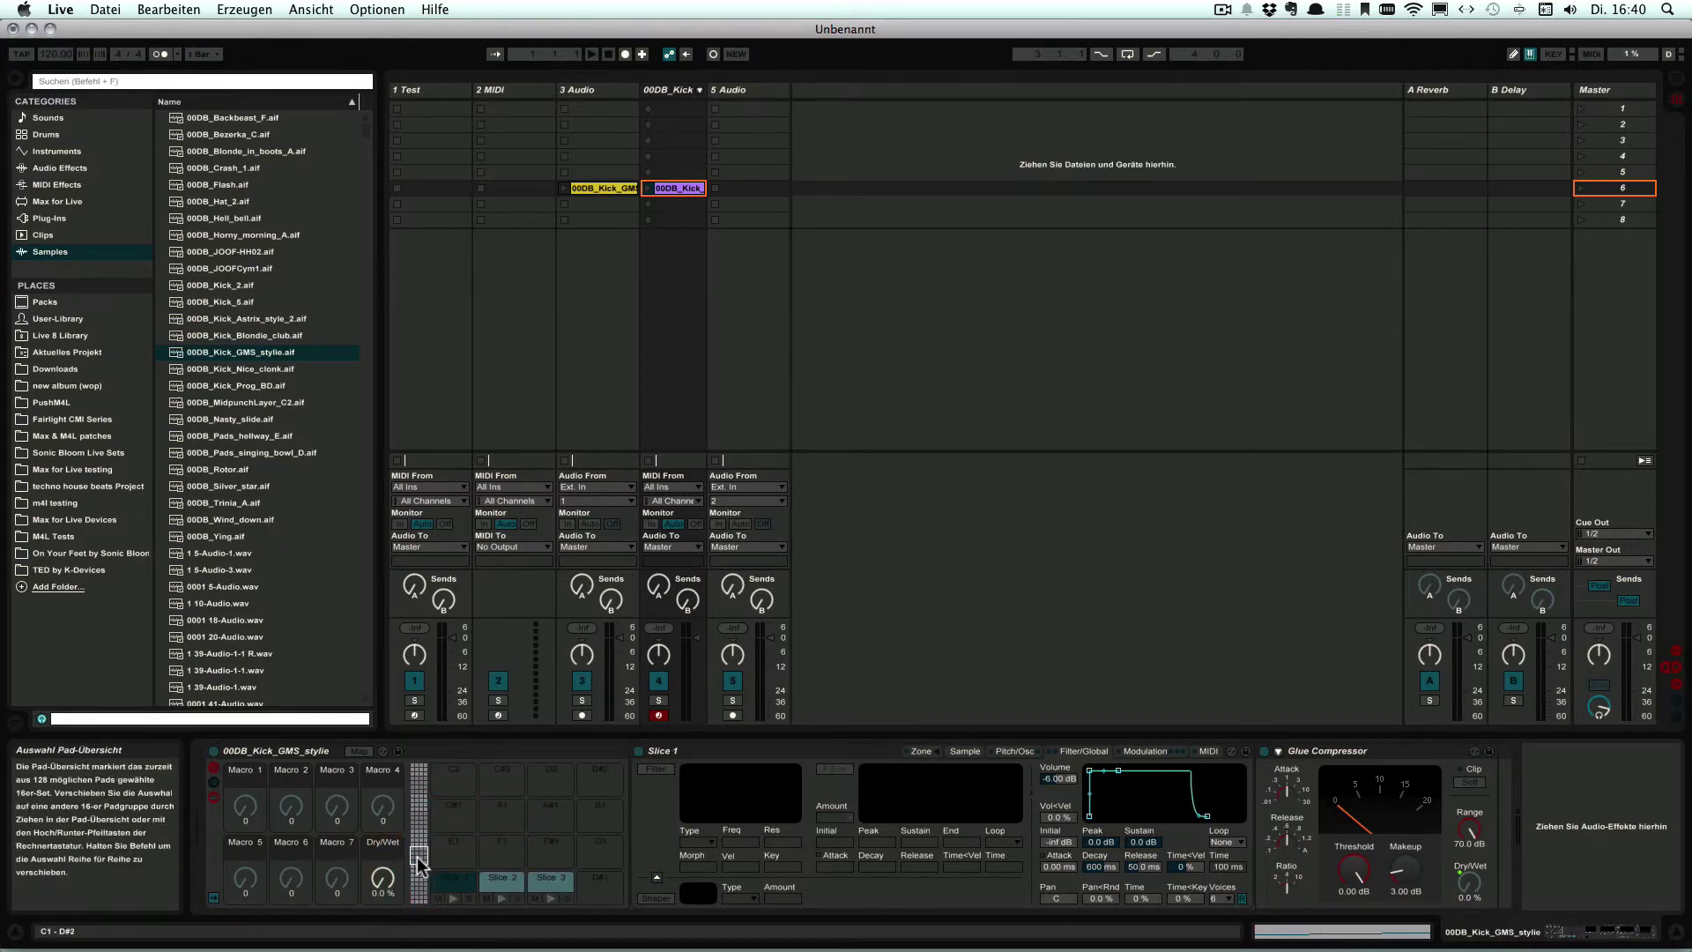